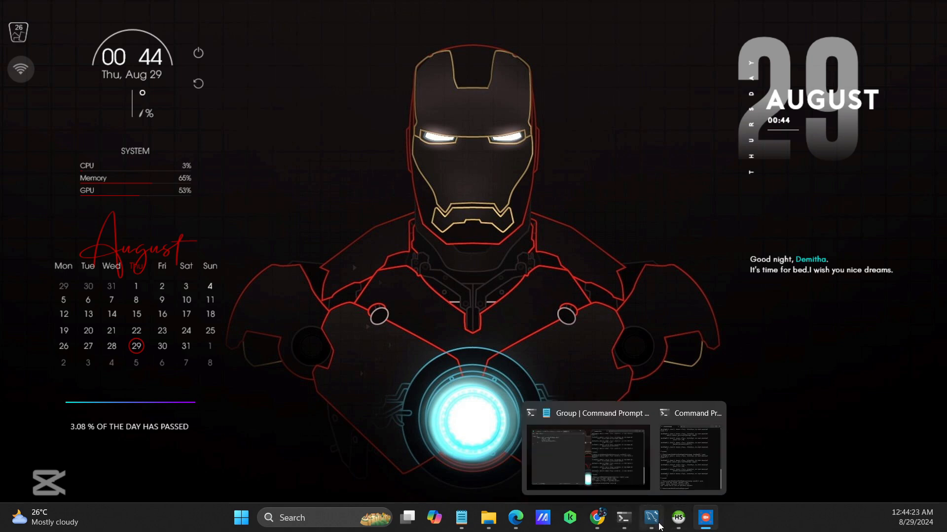
# Open Question Set 04.pdf and review the required database name, table specifications and relationship questions.
pyautogui.moveTo(516, 518)
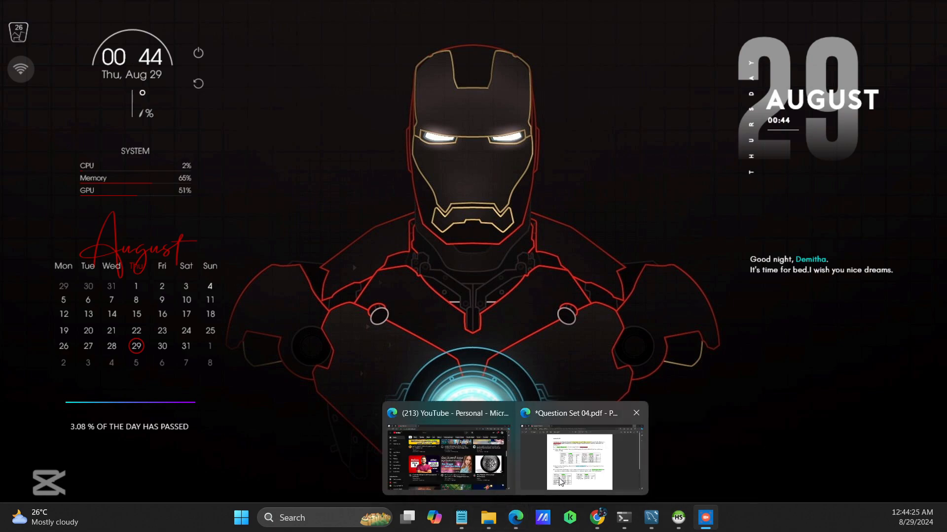
pyautogui.click(572, 466)
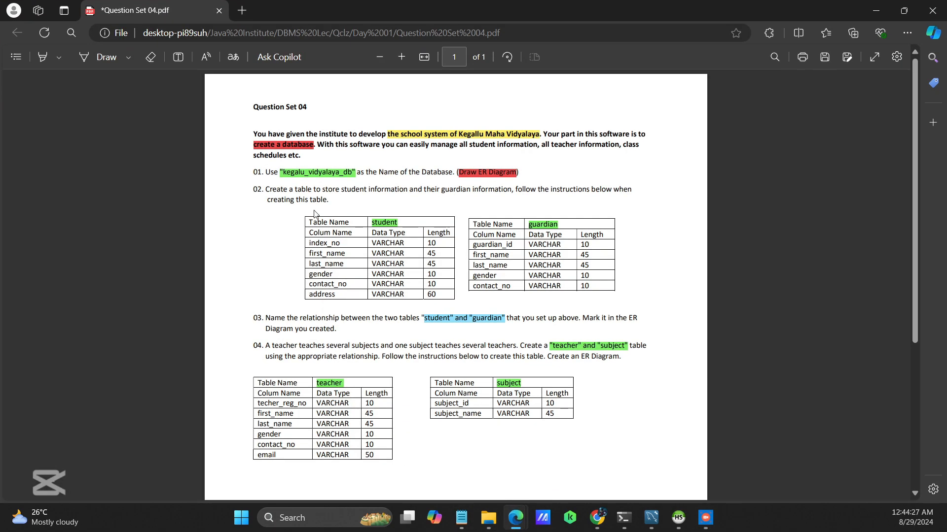
pyautogui.scroll(1, 314, 213)
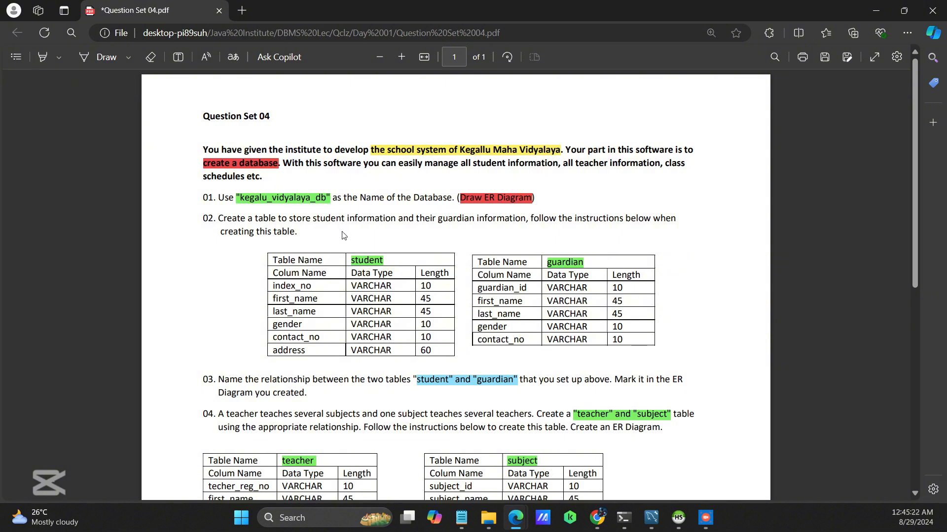
pyautogui.scroll(-2, 282, 216)
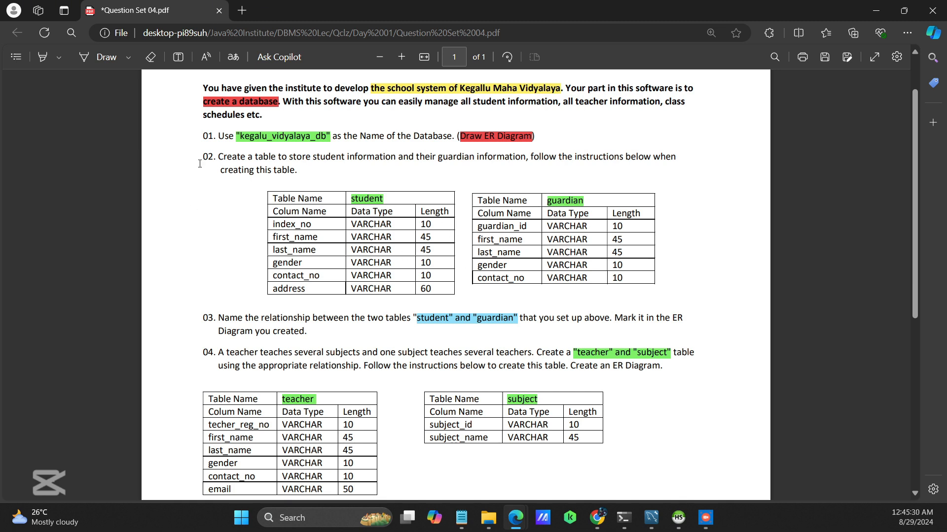
pyautogui.scroll(2, 222, 160)
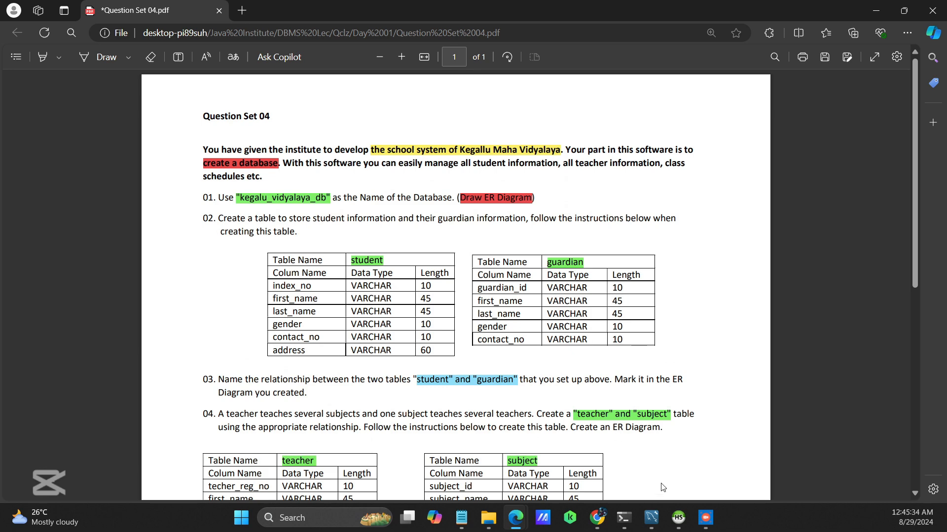
# Switch to MySQL Workbench, connect to Local instance MySQL80 and create a new model.
pyautogui.click(658, 518)
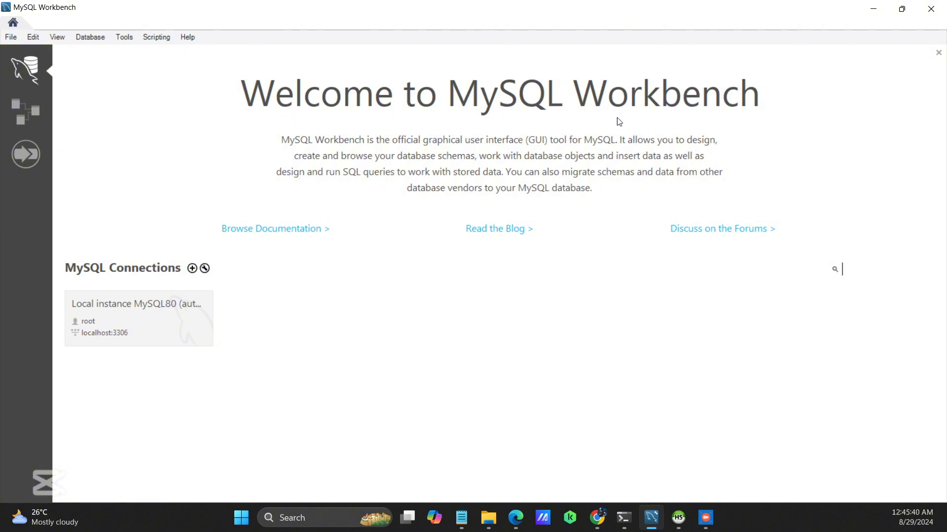
pyautogui.click(193, 320)
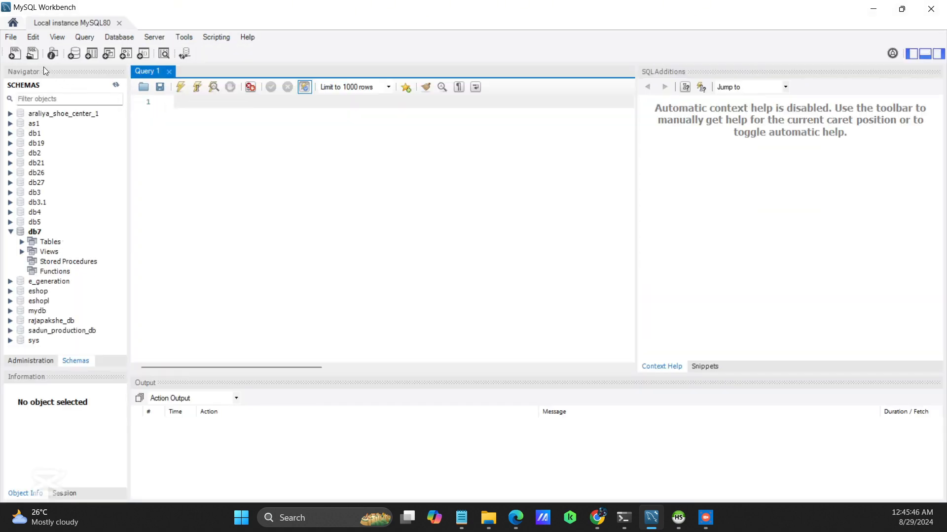
pyautogui.click(11, 37)
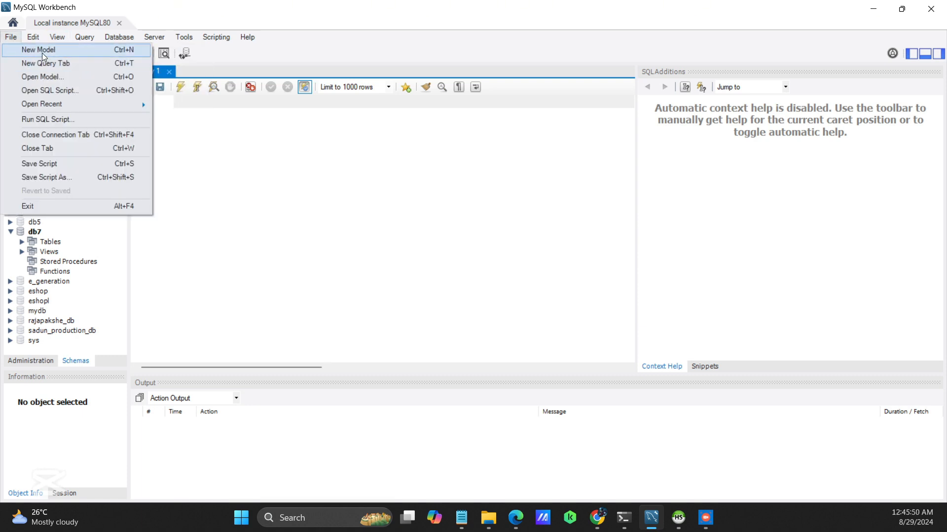
pyautogui.click(17, 50)
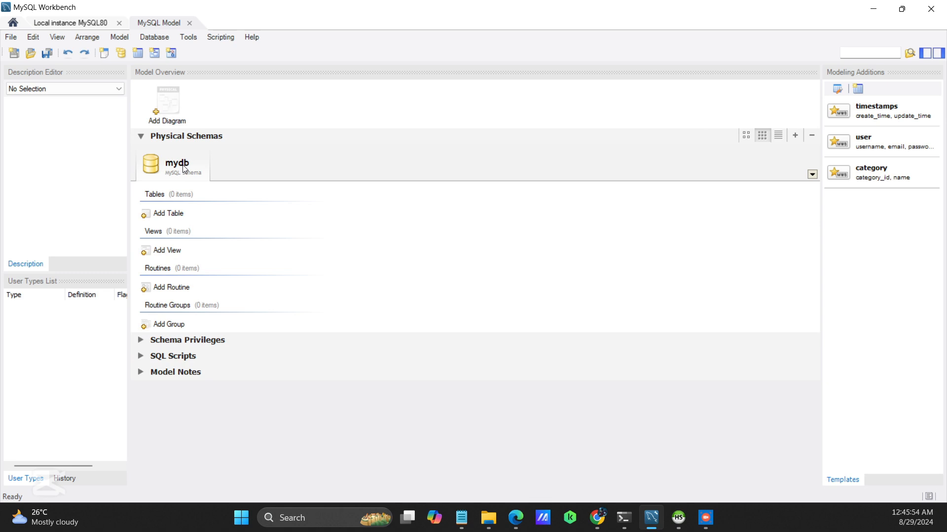
# Open the mydb schema for editing and check the required database name in the Question Set 04 PDF.
pyautogui.doubleClick(183, 165)
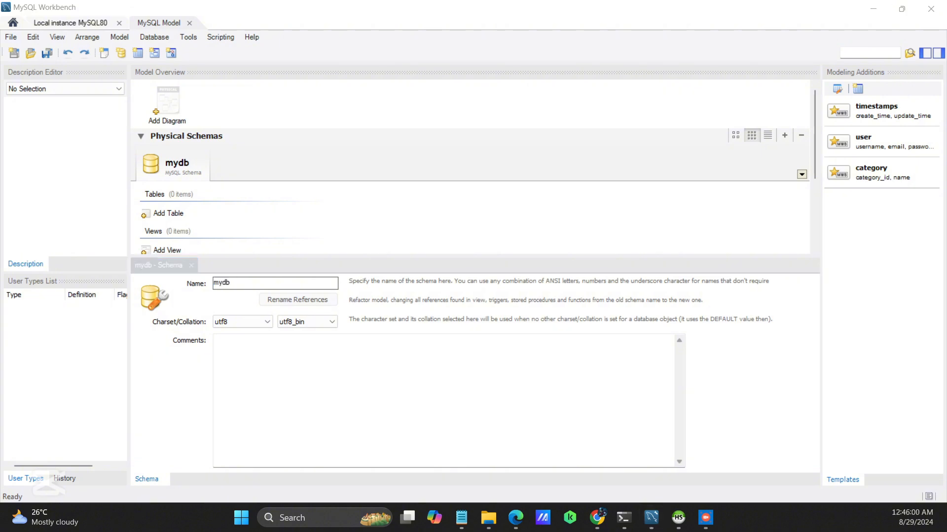
pyautogui.hotkey('alt', 'Tab')
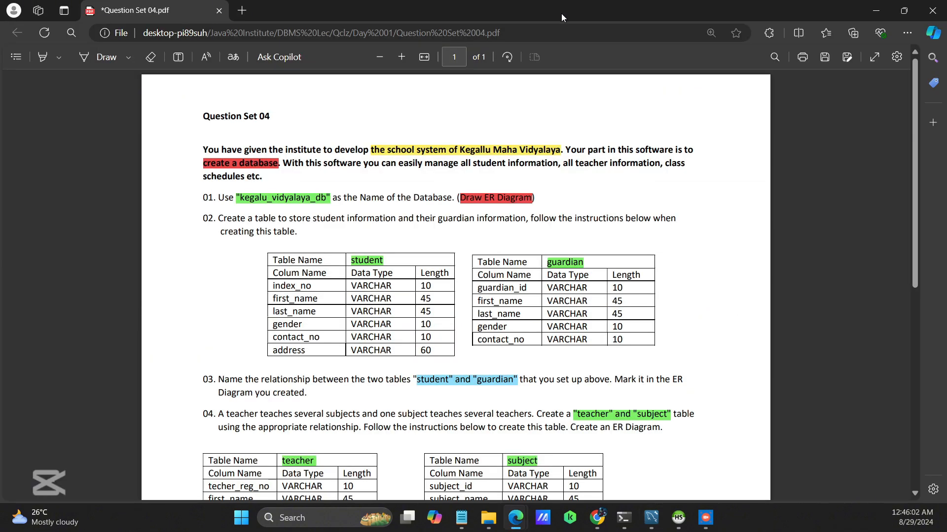
pyautogui.hotkey('alt', 'Tab')
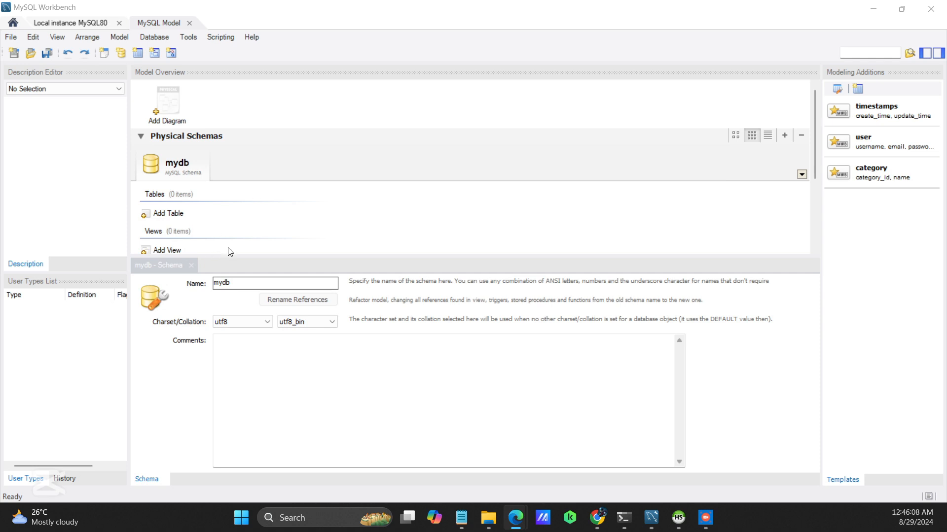
pyautogui.click(196, 289)
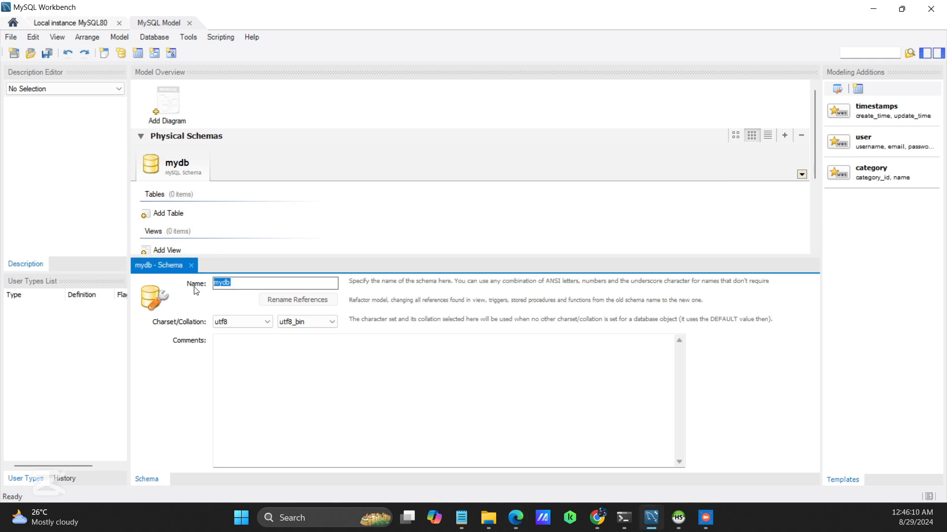
pyautogui.write('ke')
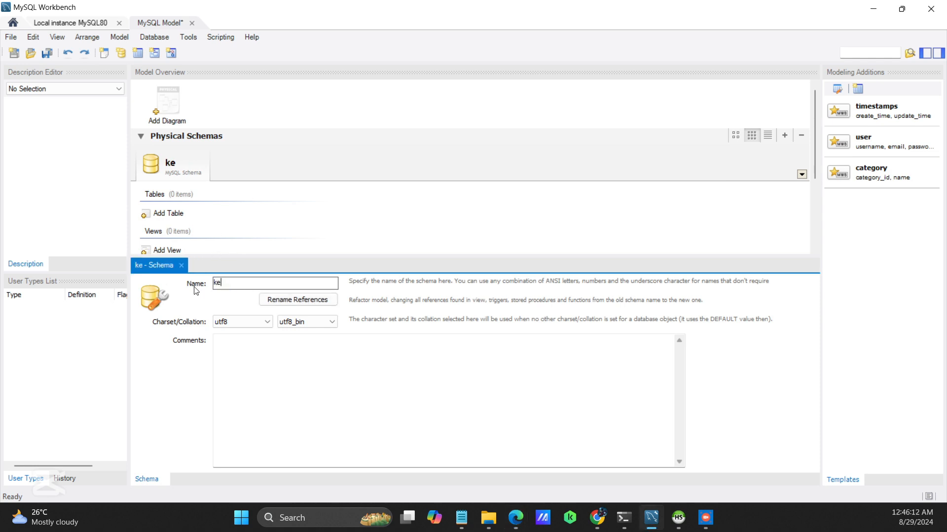
pyautogui.write('galu')
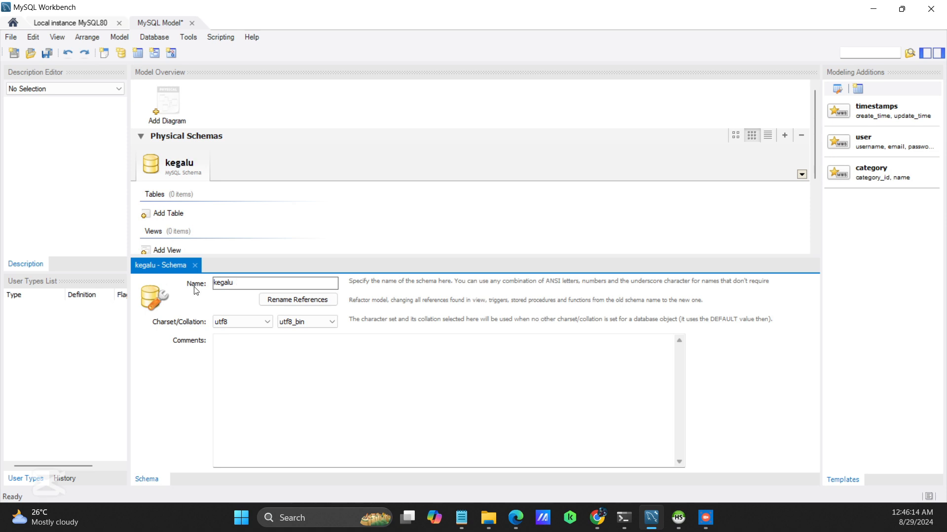
pyautogui.press('Home')
pyautogui.write('_vi')
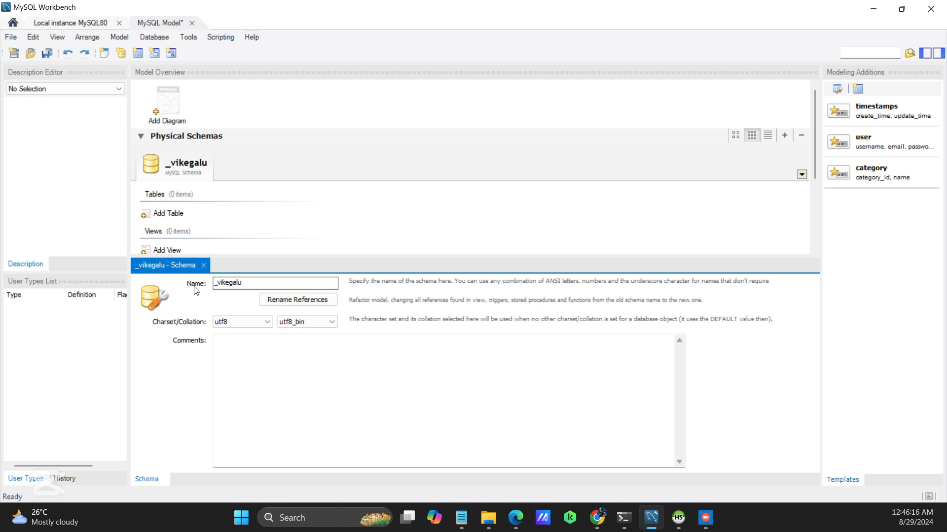
pyautogui.write('dya')
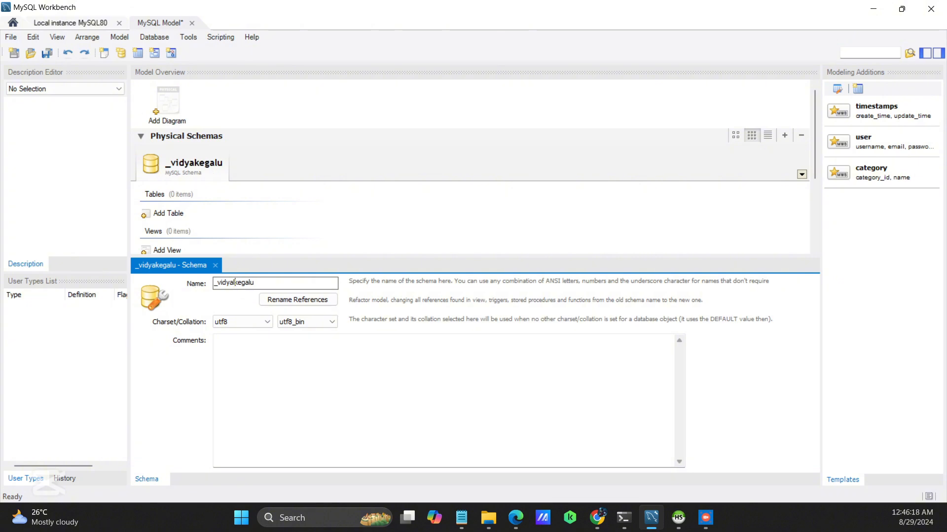
pyautogui.write('laya_')
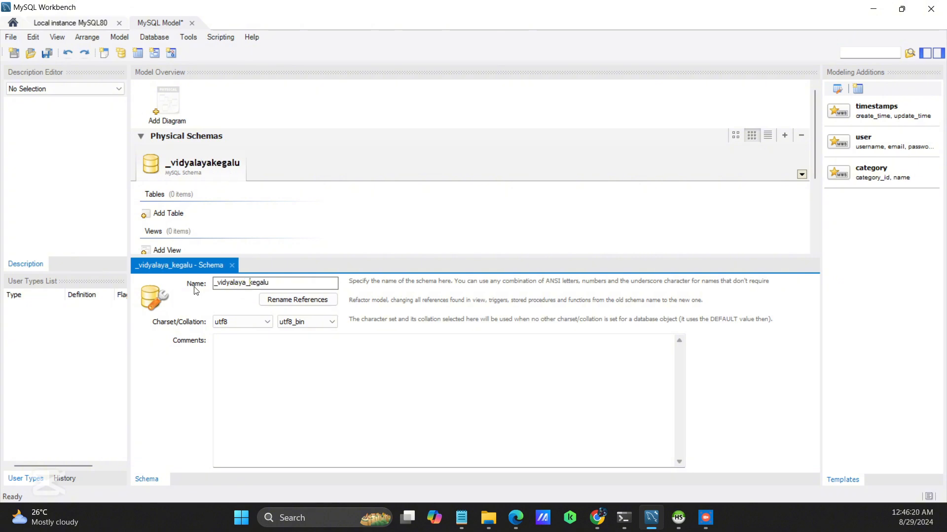
pyautogui.write('db')
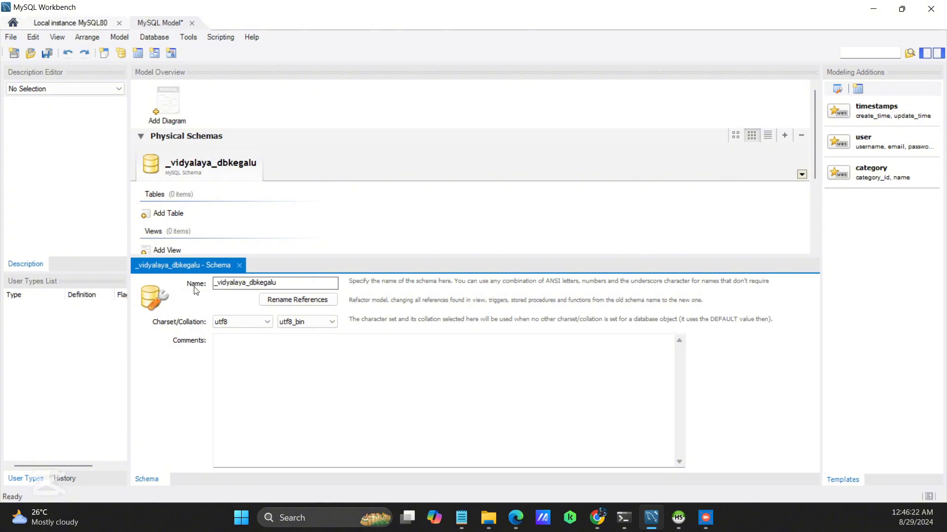
pyautogui.moveTo(294, 281); pyautogui.dragTo(213, 295)
pyautogui.press('BackSpace')
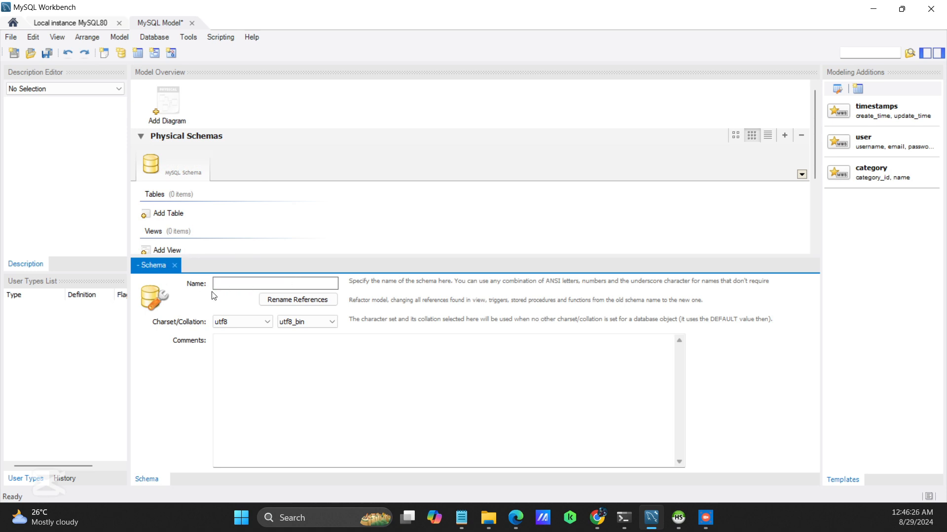
# Name the model's schema kegalu_vidyalaya_db and close the schema editor.
pyautogui.write('kegalu')
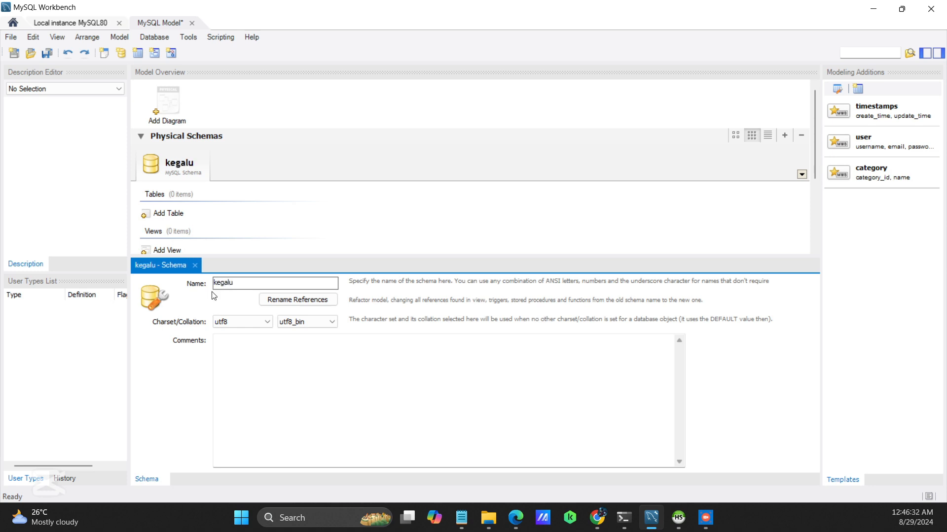
pyautogui.write('_vi')
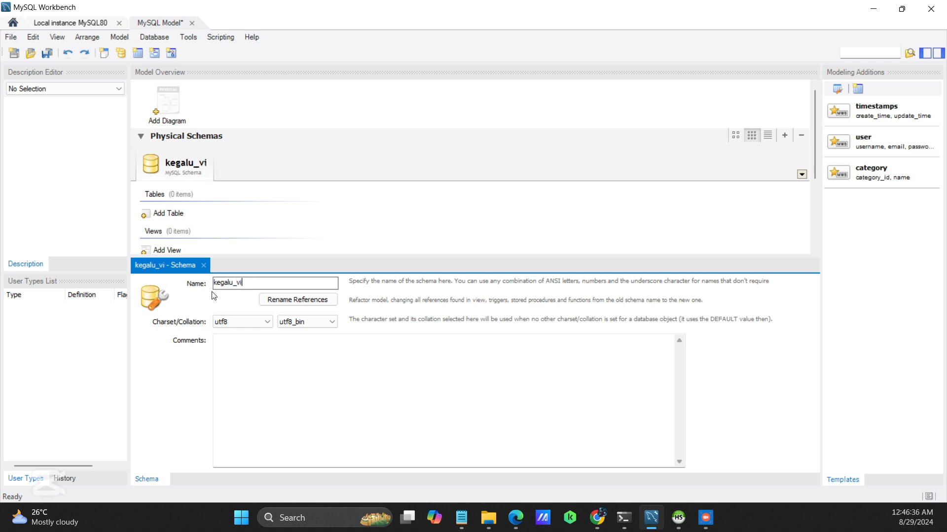
pyautogui.write('dyalaya')
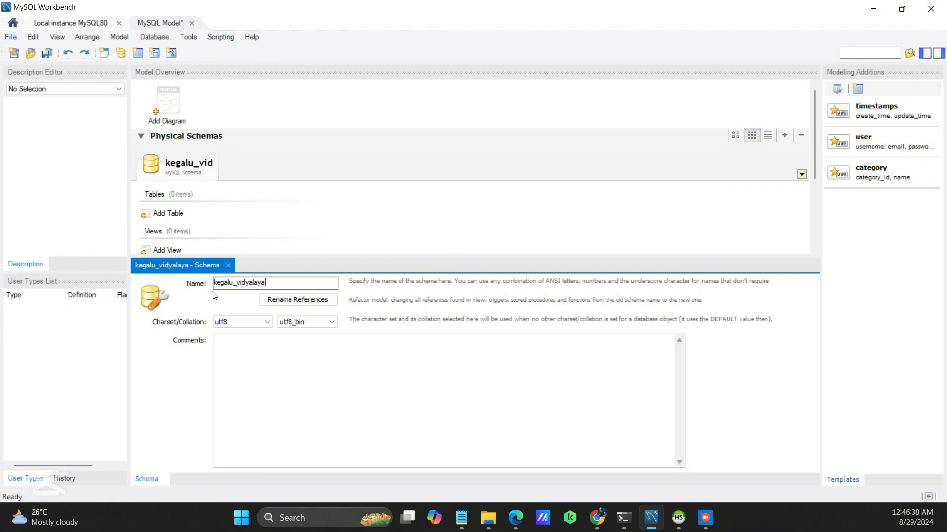
pyautogui.write('_db')
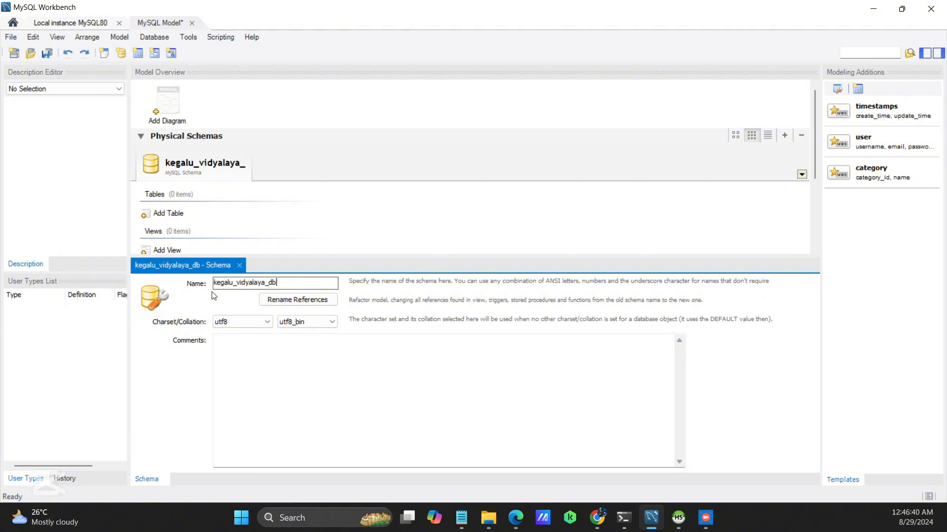
pyautogui.click(239, 265)
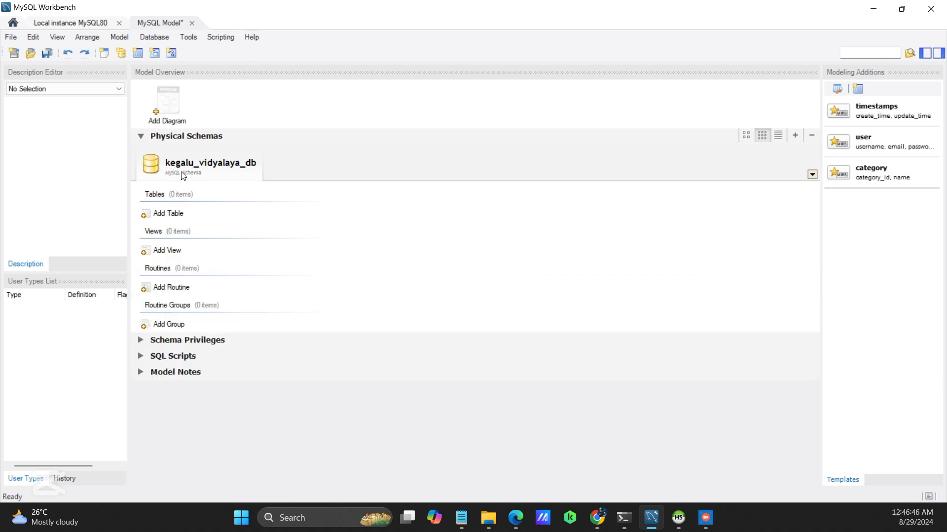
# Add an EER diagram to the model and check the student table specification in the Question Set 04 PDF.
pyautogui.doubleClick(167, 112)
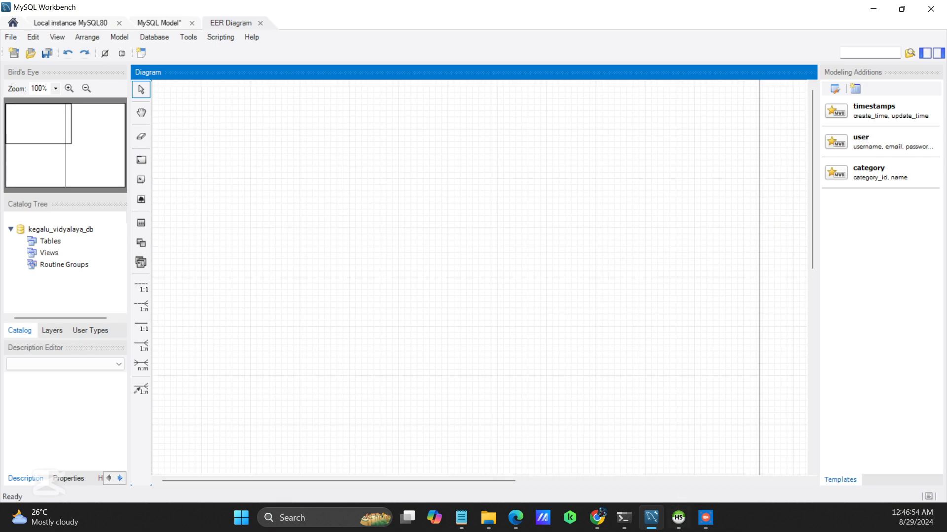
pyautogui.click(515, 518)
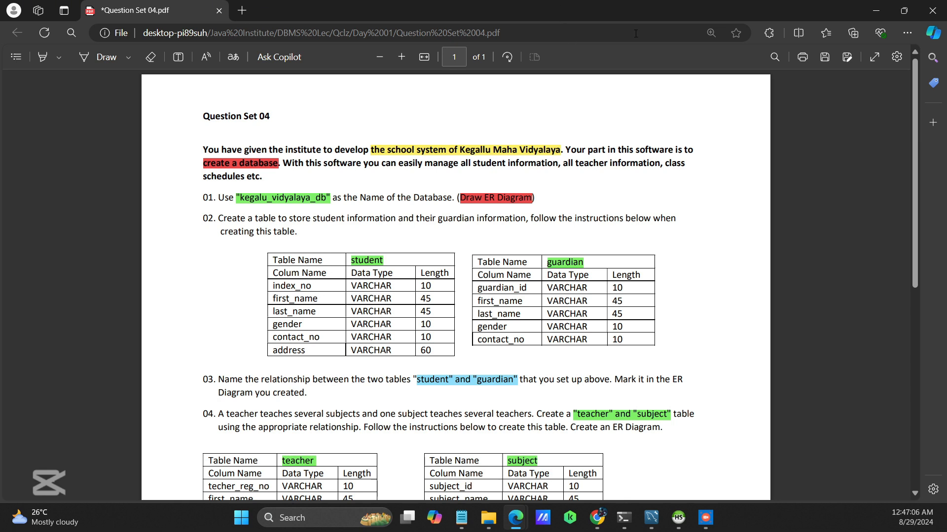
pyautogui.click(875, 10)
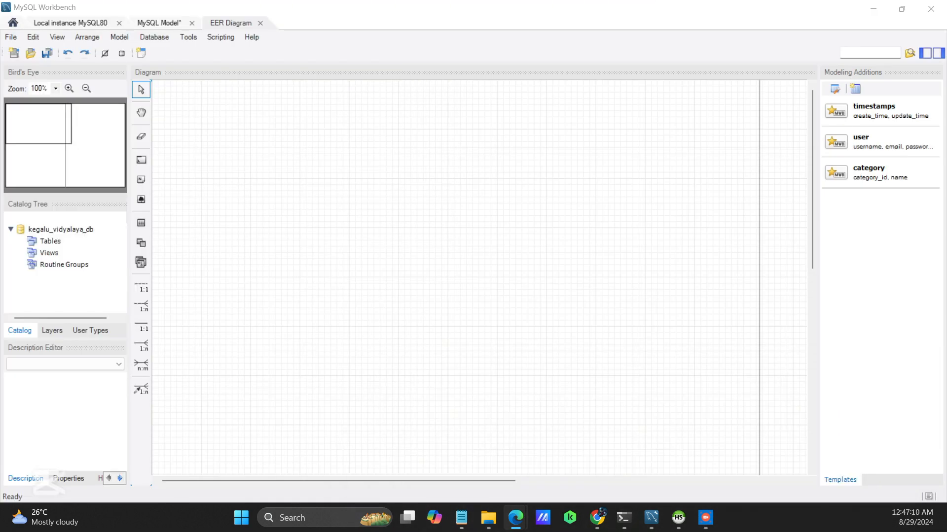
# Place a new table near the middle of the EER diagram and name it student.
pyautogui.rightClick(309, 204)
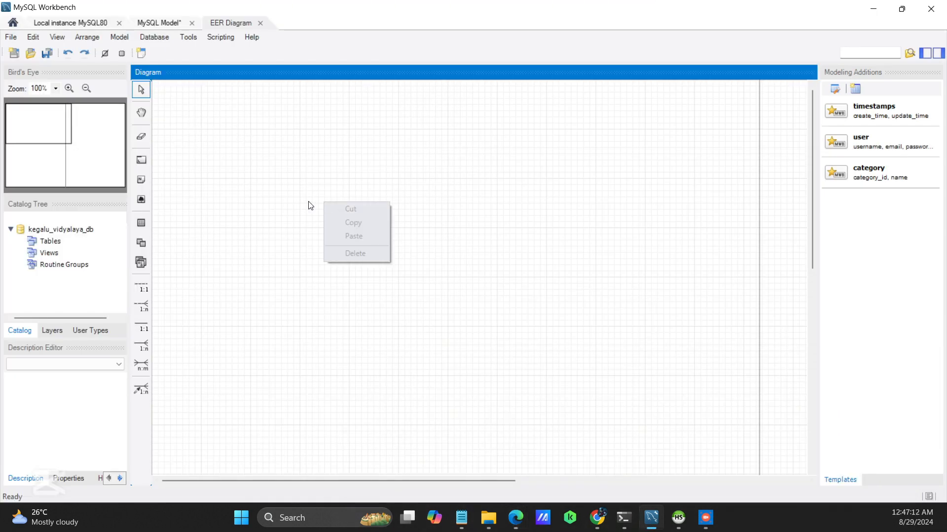
pyautogui.click(309, 204)
pyautogui.click(141, 223)
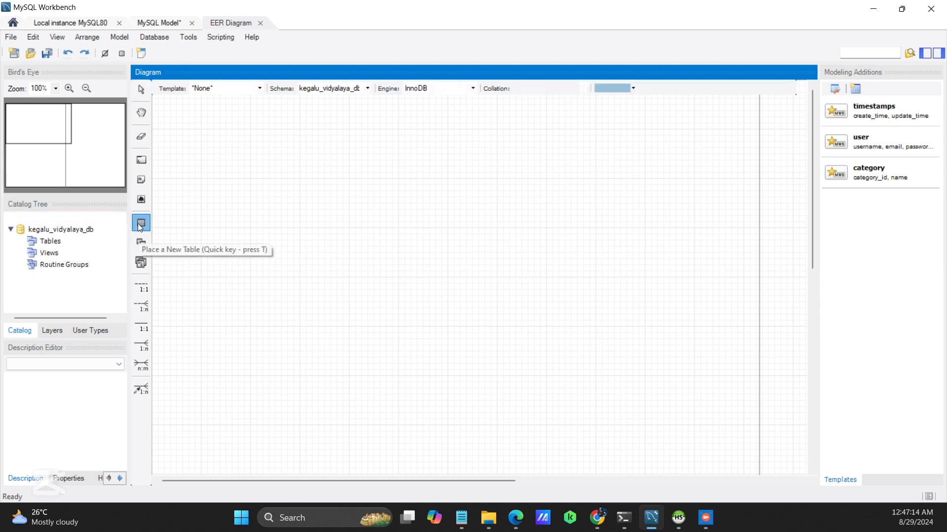
pyautogui.click(384, 220)
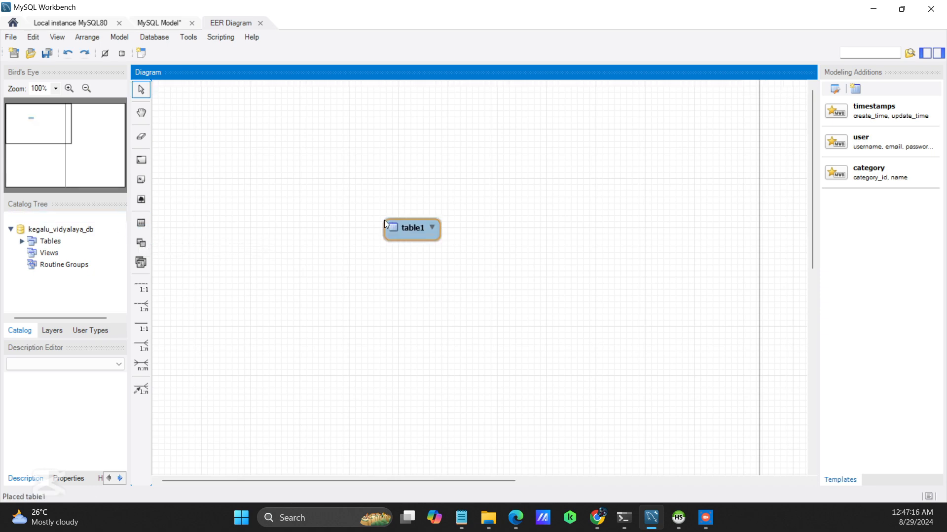
pyautogui.doubleClick(409, 225)
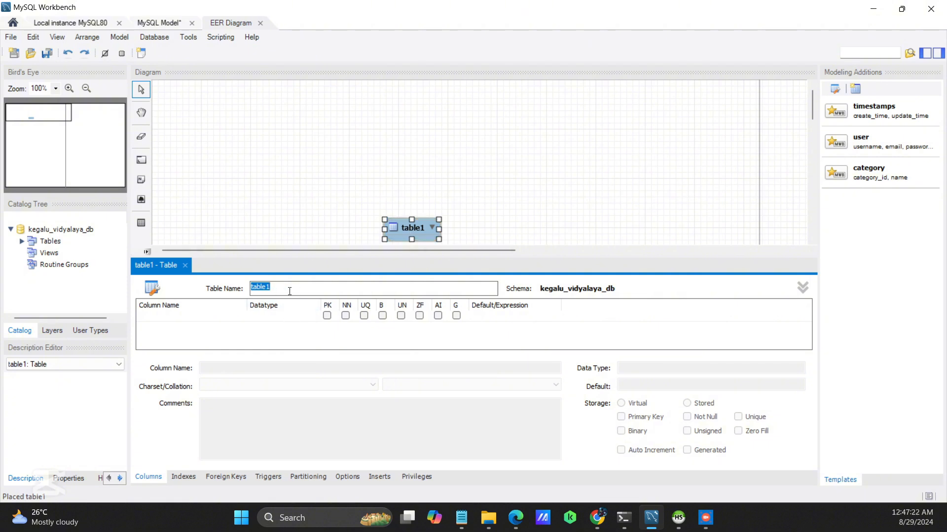
pyautogui.write('student')
# Add an index_no column to the student table as primary key with data type VARCHAR(10).
pyautogui.click(248, 321)
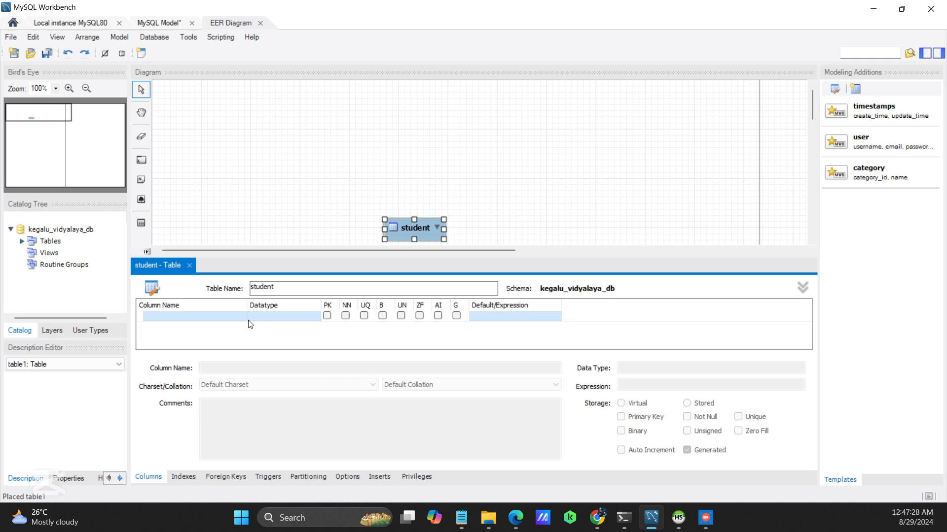
pyautogui.click(196, 318)
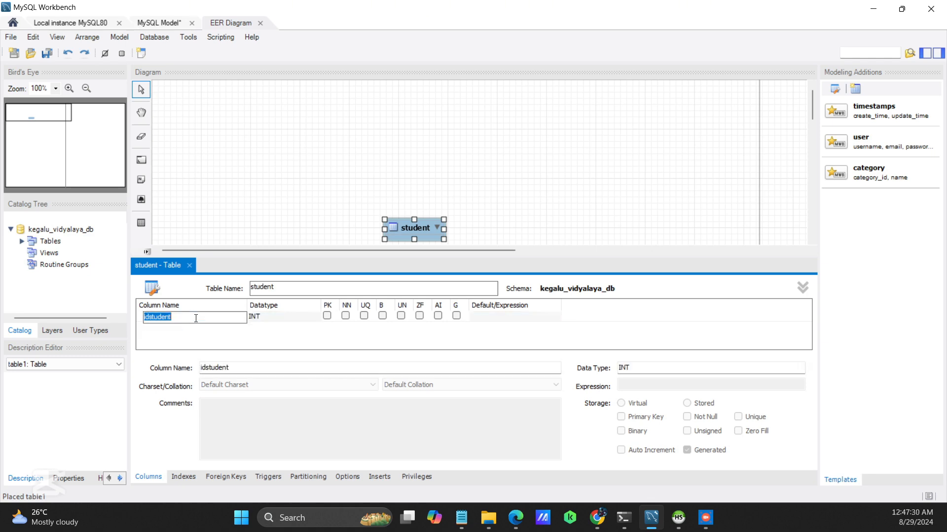
pyautogui.write('inde')
pyautogui.write('x_np')
pyautogui.click(275, 321)
pyautogui.click(275, 318)
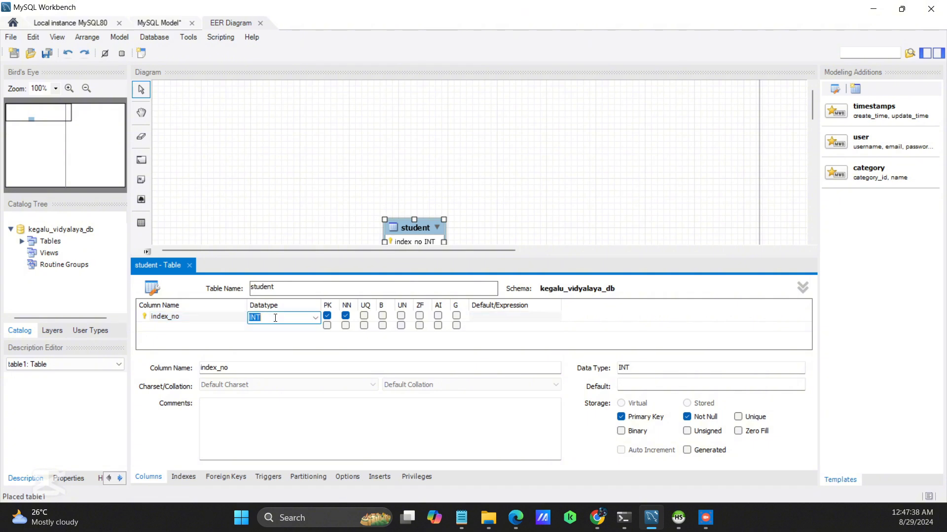
pyautogui.click(315, 318)
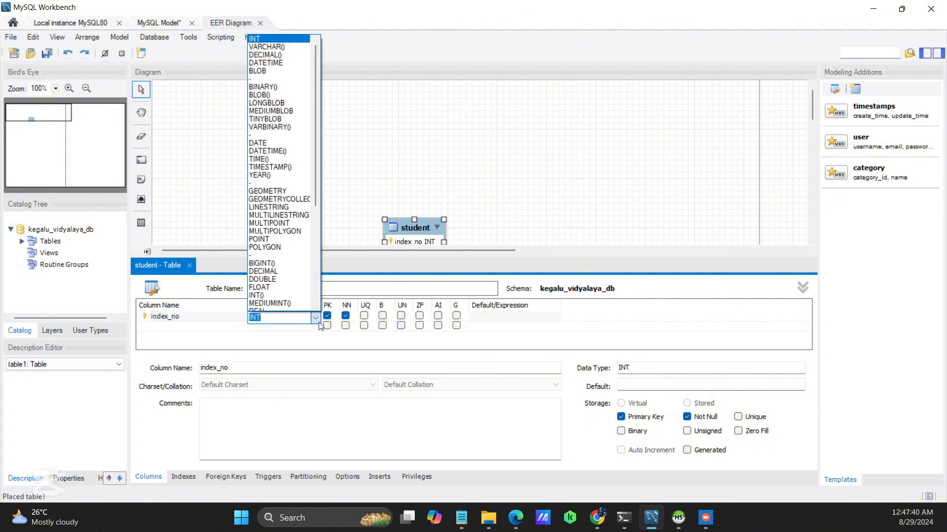
pyautogui.click(285, 46)
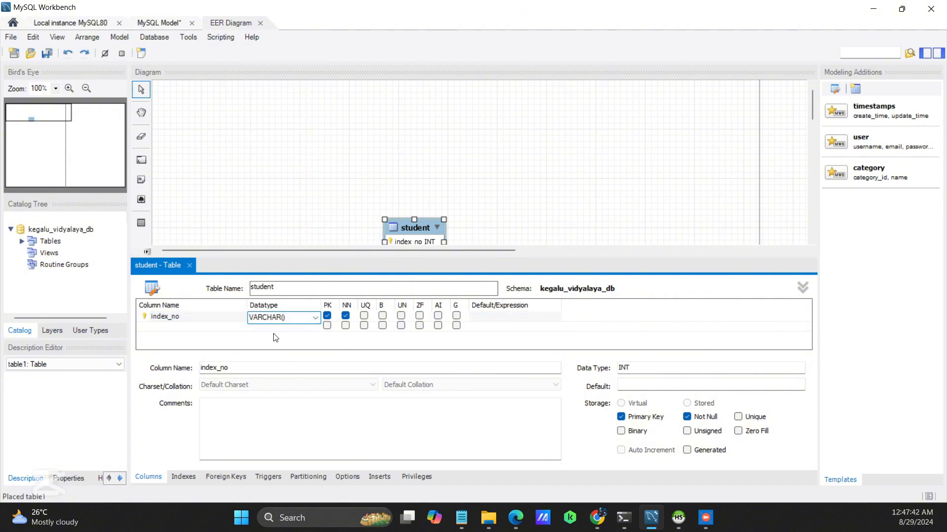
pyautogui.write('10')
pyautogui.press('Tab')
# Add first_name and last_name columns to the student table, both as VARCHAR(45).
pyautogui.write('first_name')
pyautogui.press('Tab')
pyautogui.press('Tab')
pyautogui.write('las')
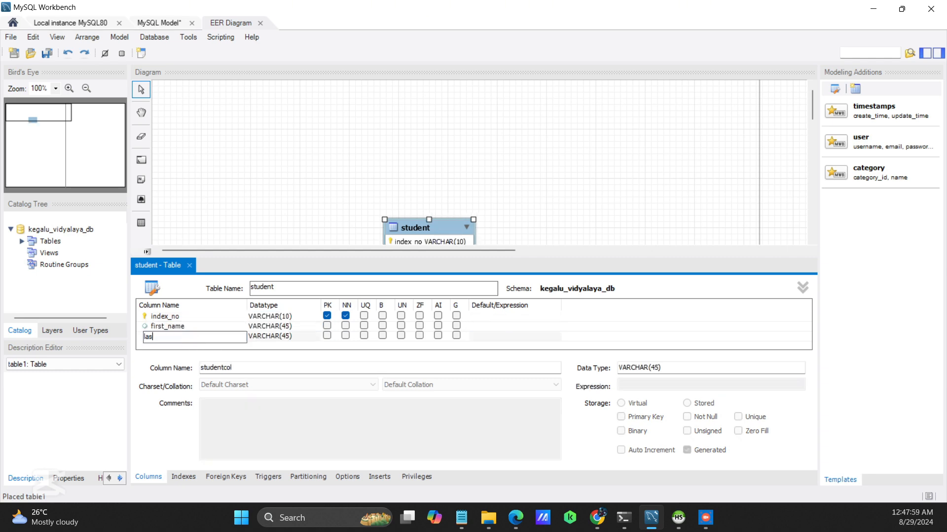
pyautogui.write('t_name')
pyautogui.press('Tab')
pyautogui.press('Tab')
# Add gender and contact_no columns to the student table, both as VARCHAR(10).
pyautogui.write('ge')
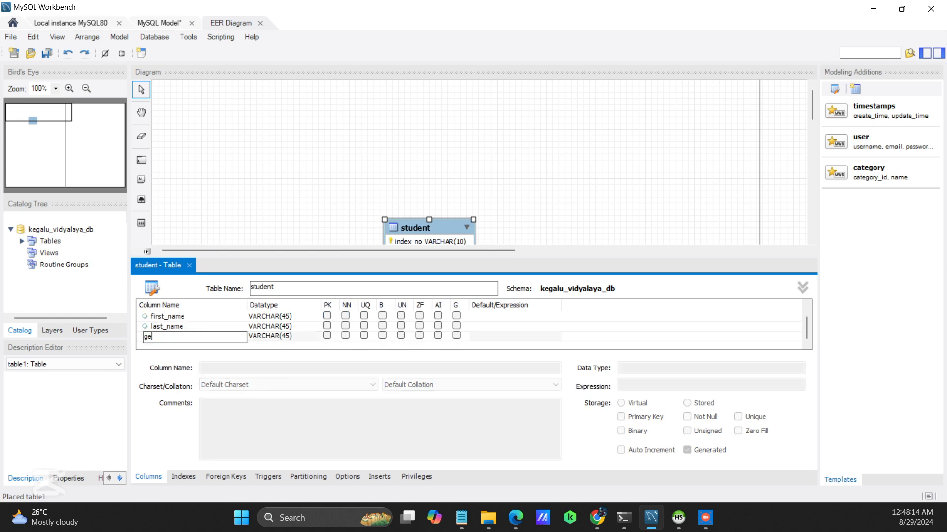
pyautogui.write('nder')
pyautogui.press('Tab')
pyautogui.write('10')
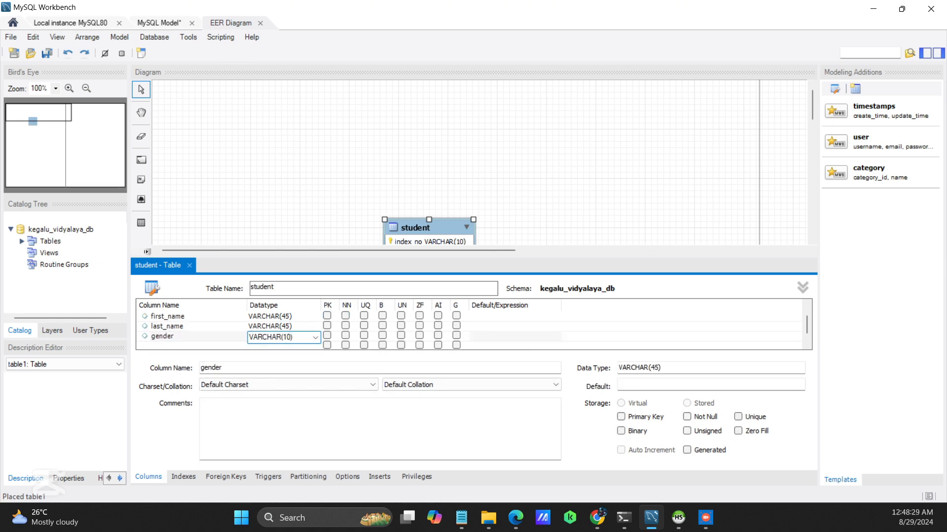
pyautogui.press('Tab')
pyautogui.write('contact_no')
pyautogui.press('Tab')
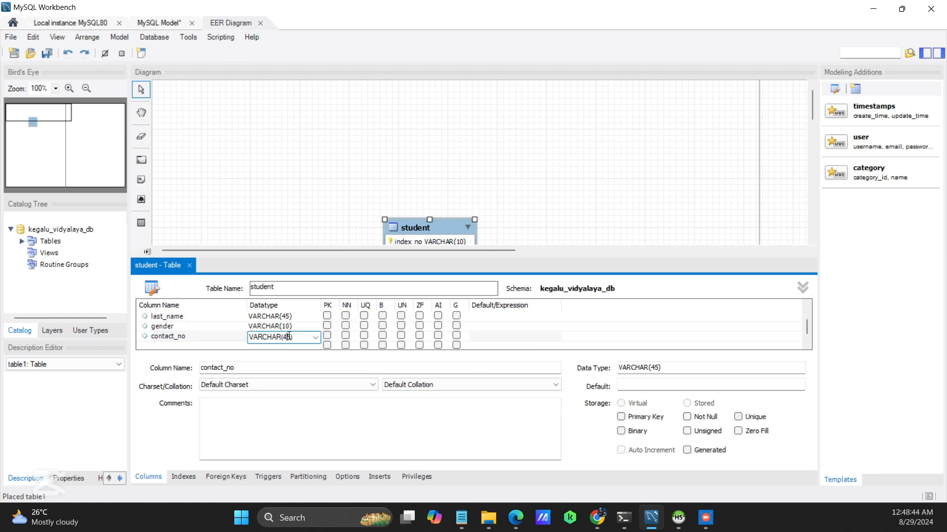
pyautogui.doubleClick(289, 336)
pyautogui.write('10')
pyautogui.press('Tab')
# Add an address column to the student table with data type VARCHAR(60).
pyautogui.write('address')
pyautogui.press('Tab')
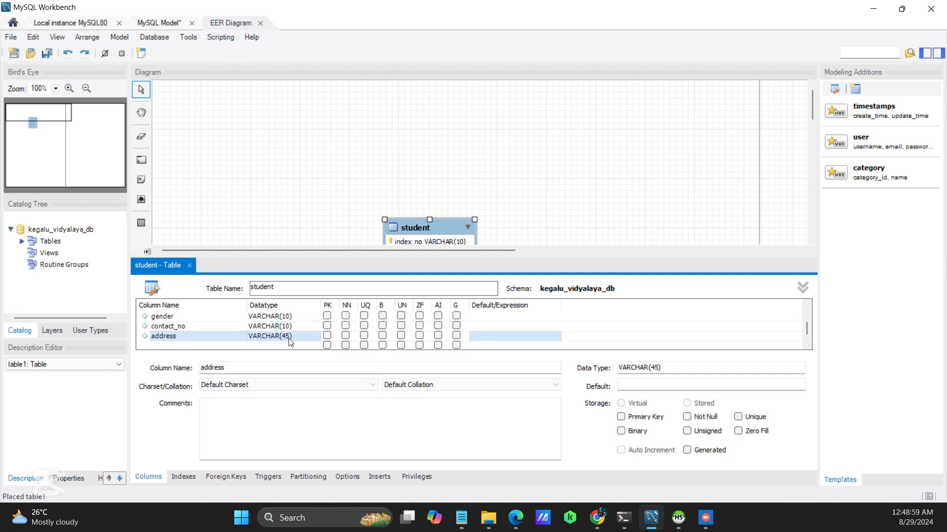
pyautogui.doubleClick(289, 339)
pyautogui.write('60')
pyautogui.press('Return')
# Close the student table editor, then move the table to the diagram's upper-left area and enlarge it slightly.
pyautogui.click(189, 266)
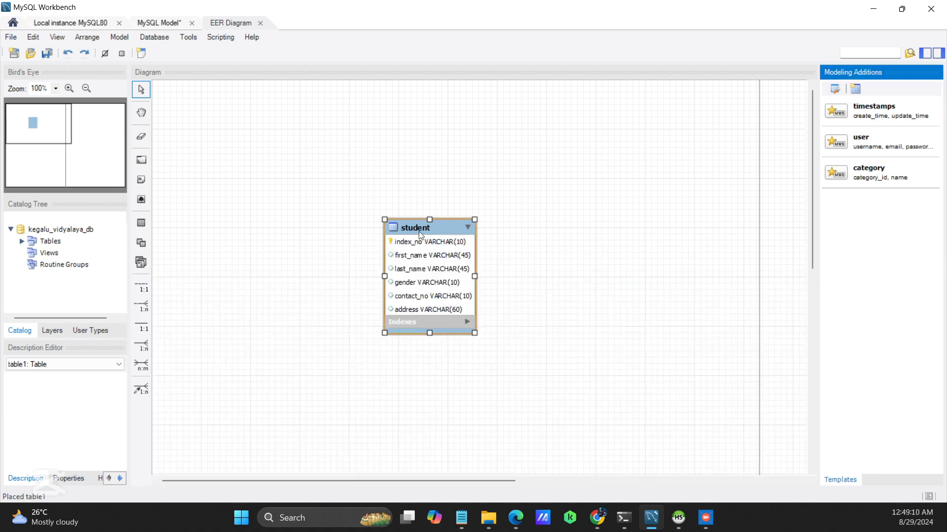
pyautogui.moveTo(420, 235); pyautogui.dragTo(235, 155)
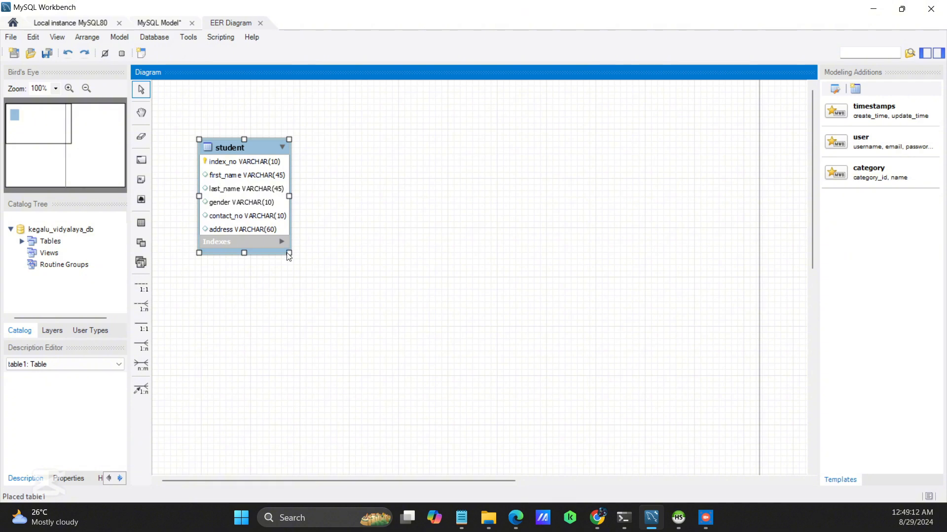
pyautogui.moveTo(289, 254); pyautogui.dragTo(304, 269)
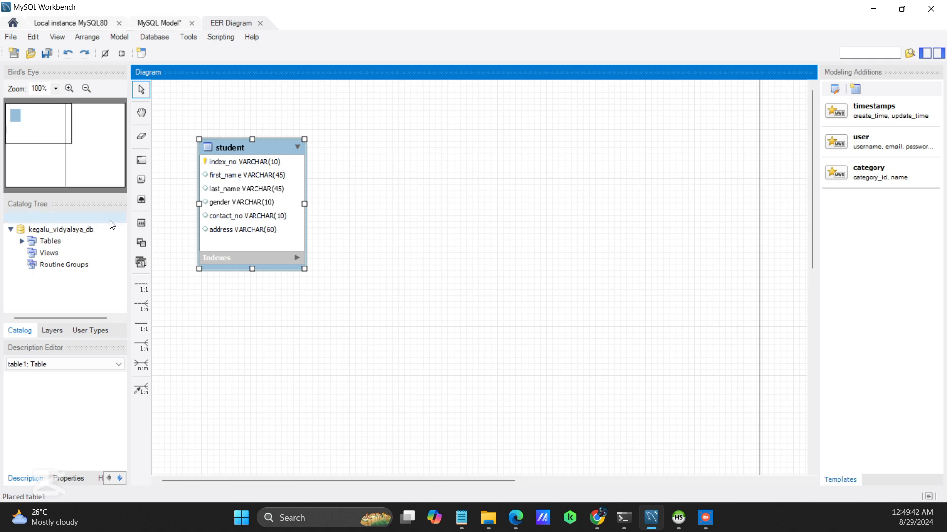
# Place a new table on the diagram to the right of student and name it guardian.
pyautogui.click(141, 226)
pyautogui.click(498, 210)
pyautogui.doubleClick(510, 215)
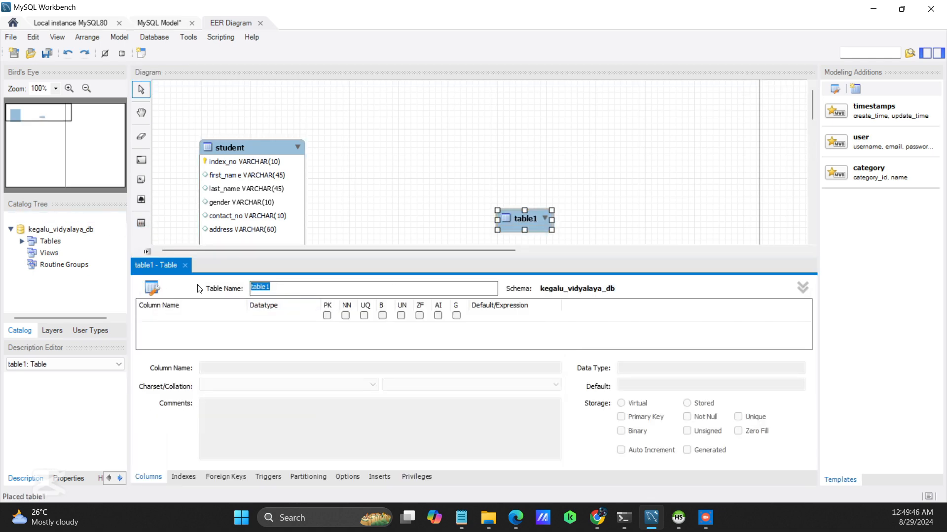
pyautogui.write('guardian')
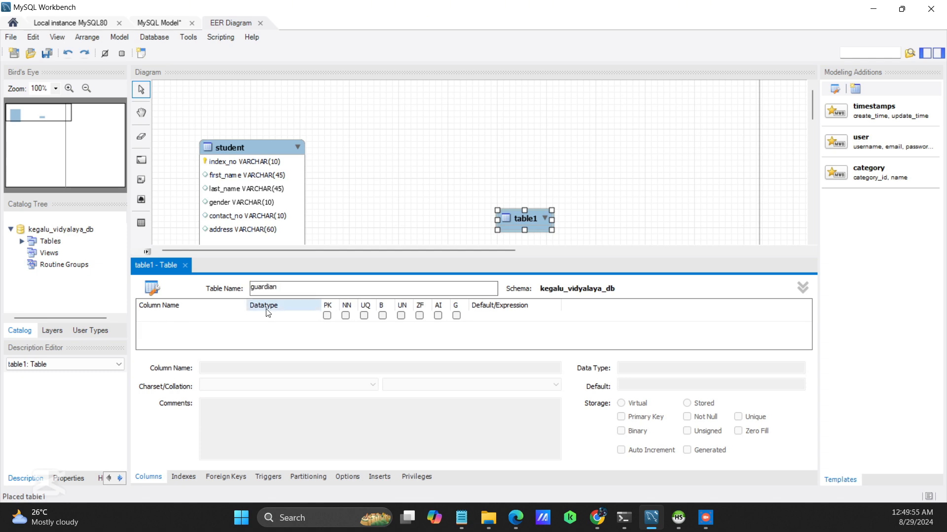
# Add a guardian_id primary key as VARCHAR(10) to the guardian table, plus first_name and last_name columns as VARCHAR(45).
pyautogui.doubleClick(215, 318)
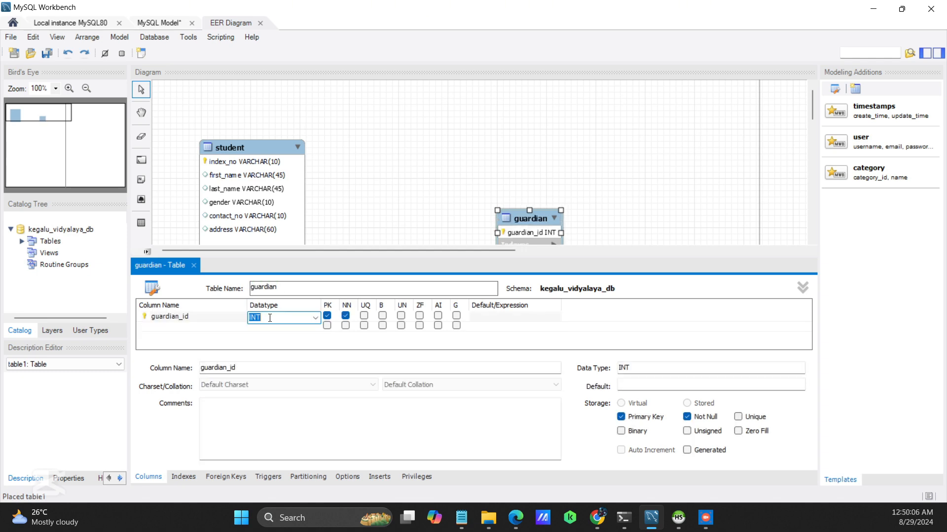
pyautogui.write('VARCHAR(10)')
pyautogui.doubleClick(186, 326)
pyautogui.write('last_name')
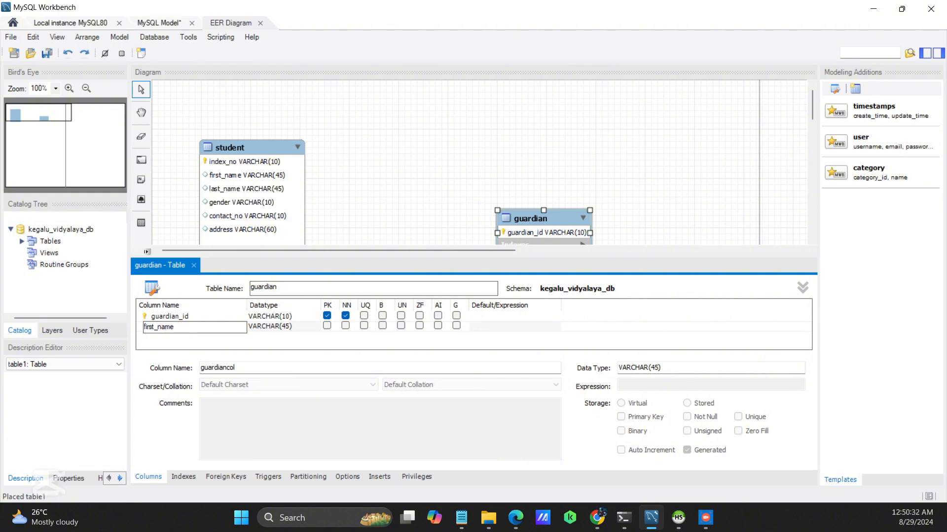
pyautogui.doubleClick(186, 336)
pyautogui.write('last_name')
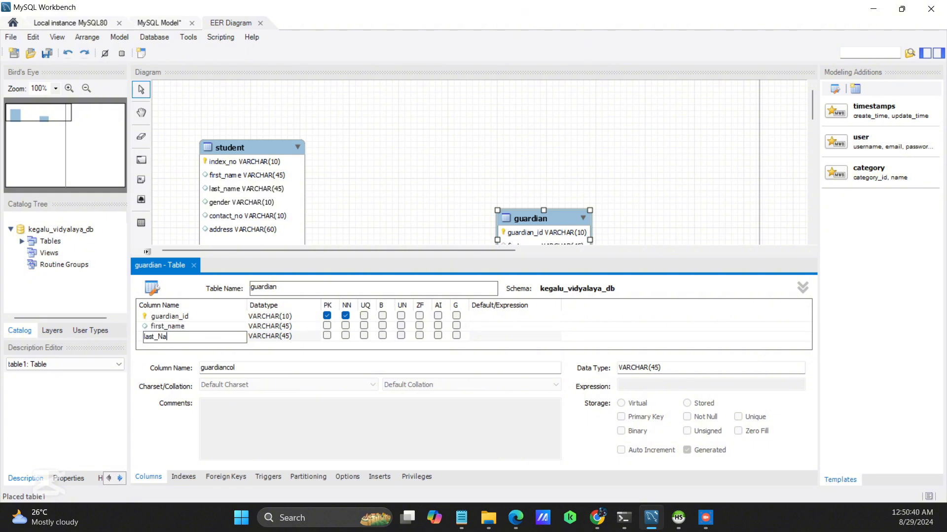
pyautogui.press('Return')
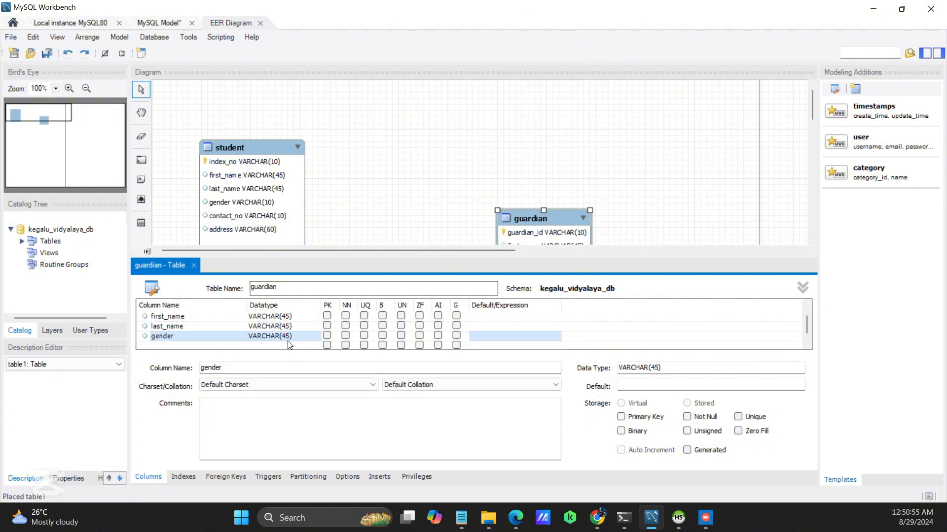
# Set the guardian table's gender column to VARCHAR(10) and add a contact_no column below it.
pyautogui.write('1')
pyautogui.write('0)')
pyautogui.write('contact_no')
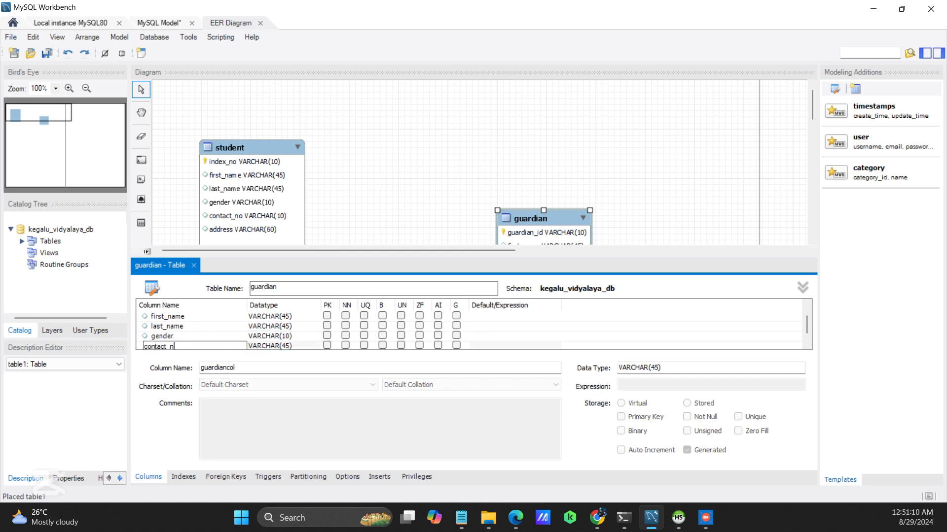
pyautogui.press('Return')
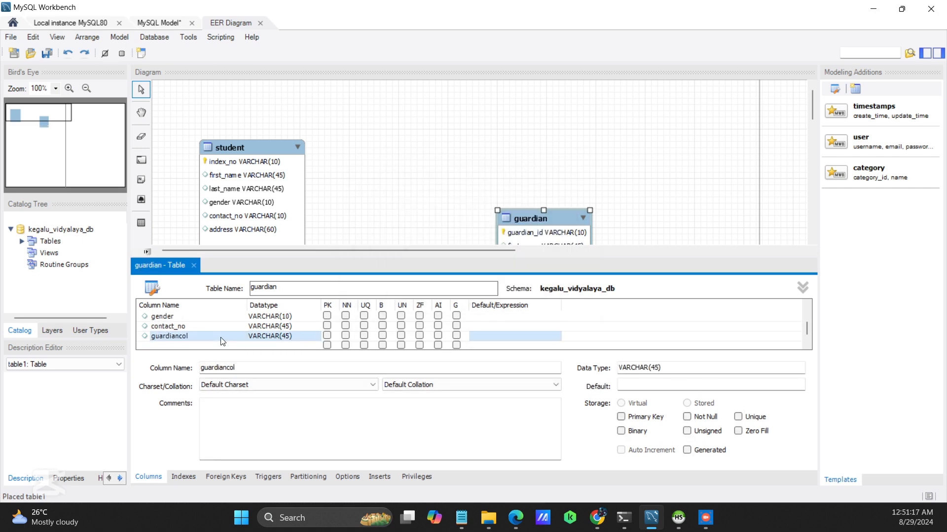
# Delete the surplus guardiancol column, set contact_no to VARCHAR(10), and close the guardian table editor.
pyautogui.rightClick(221, 337)
pyautogui.click(261, 463)
pyautogui.rightClick(229, 335)
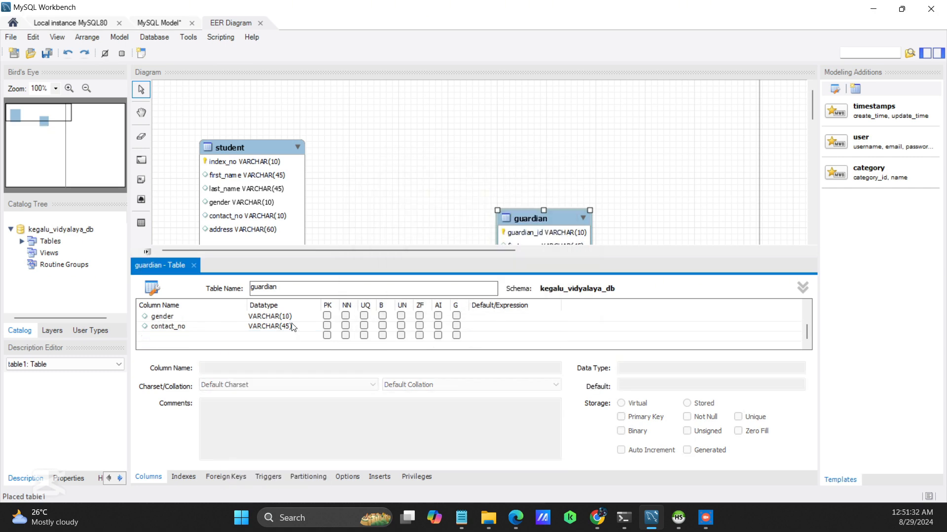
pyautogui.click(269, 326)
pyautogui.scroll(3, 443, 330)
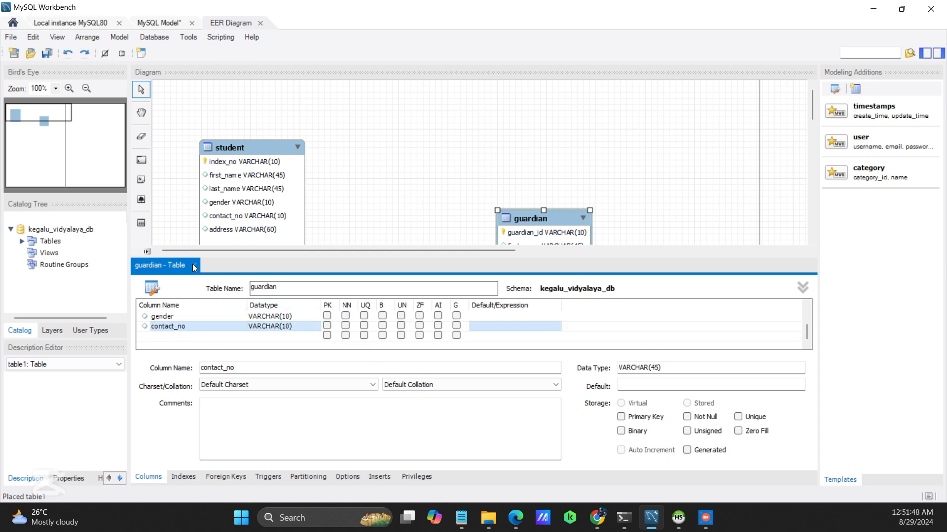
pyautogui.click(194, 266)
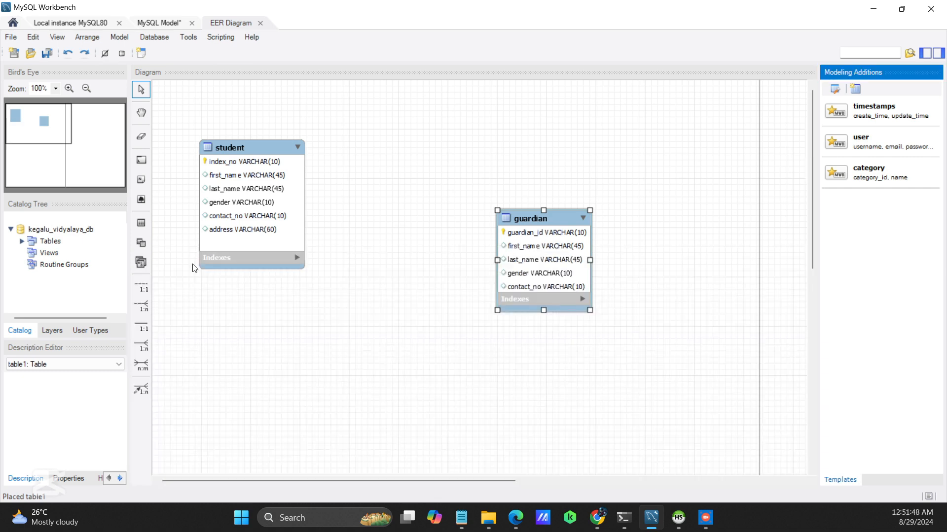
# Move the guardian table up roughly level with the student table and enlarge it slightly.
pyautogui.moveTo(560, 271); pyautogui.dragTo(552, 227)
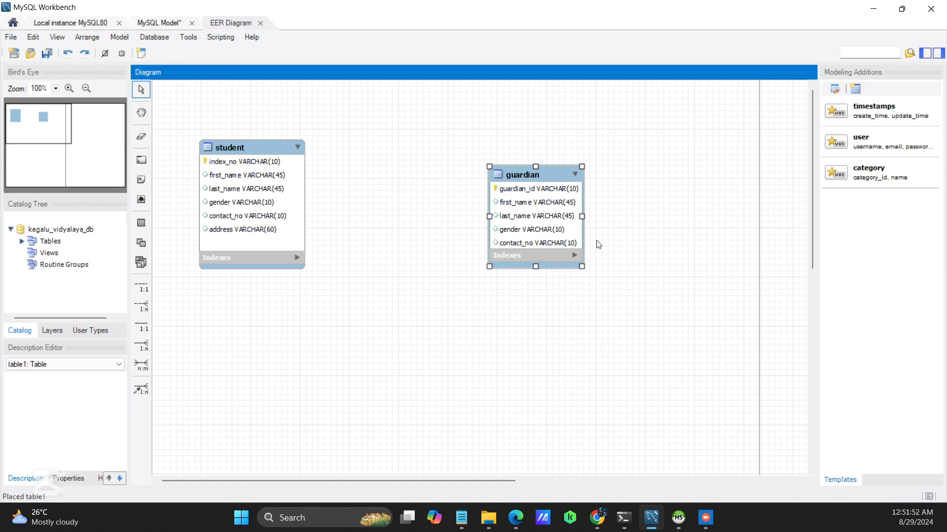
pyautogui.moveTo(582, 267); pyautogui.dragTo(602, 286)
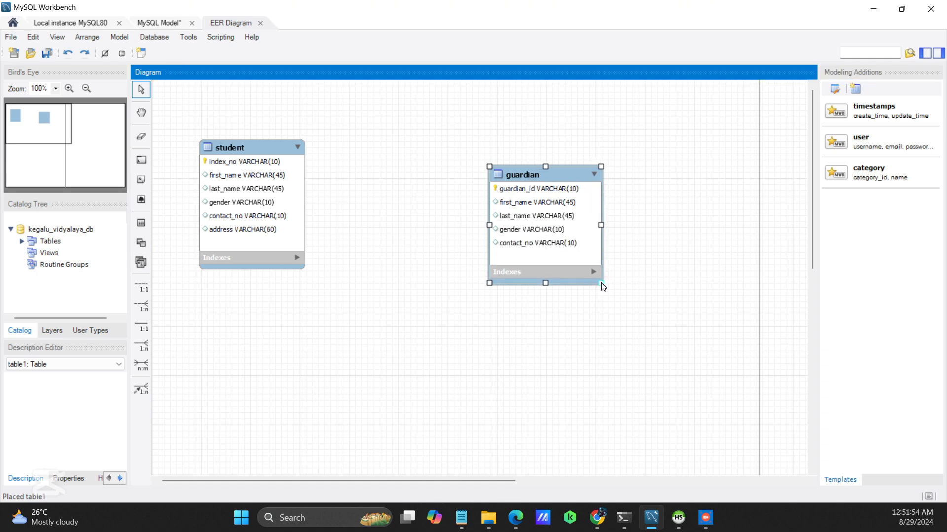
pyautogui.moveTo(562, 218); pyautogui.dragTo(547, 197)
# Check the student and guardian relationship task in the Question Set 04 PDF and return to MySQL Workbench.
pyautogui.click(516, 518)
pyautogui.moveTo(548, 500); pyautogui.dragTo(498, 2)
pyautogui.scroll(-1, 241, 327)
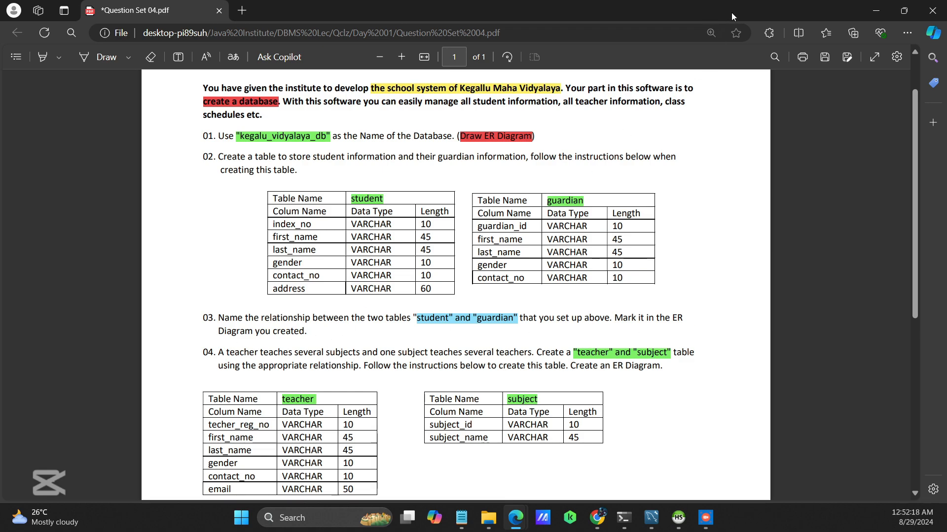
pyautogui.moveTo(732, 13); pyautogui.dragTo(522, 531)
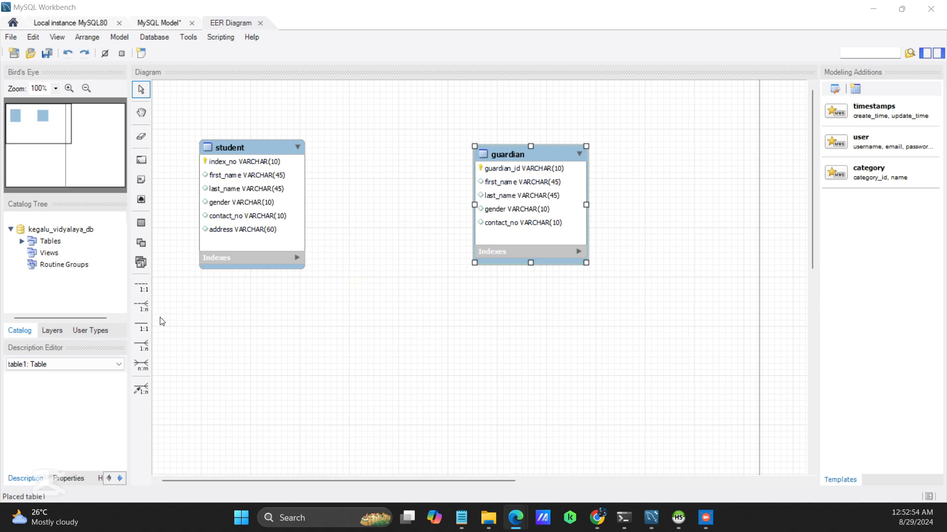
pyautogui.click(147, 306)
pyautogui.click(259, 230)
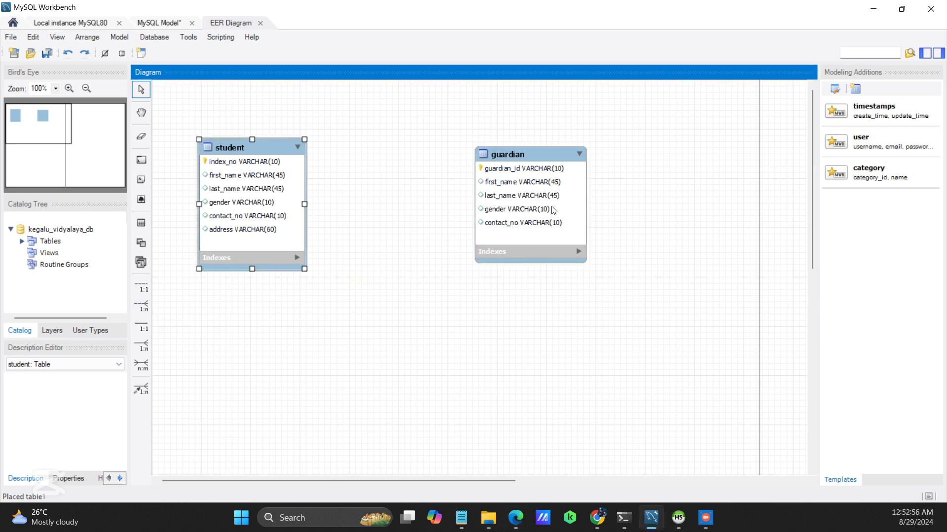
pyautogui.click(551, 208)
# Place a 1:n non-identifying relationship from student to guardian and shift both tables slightly up.
pyautogui.click(143, 308)
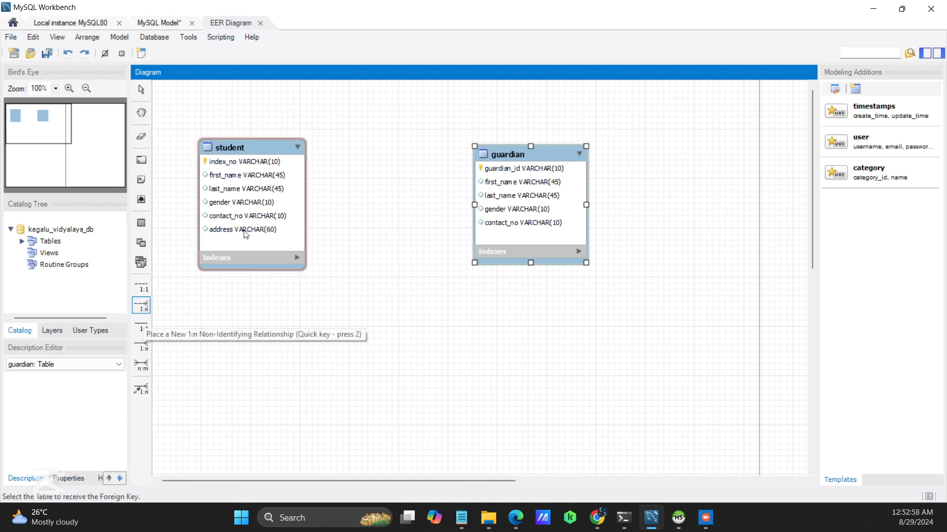
pyautogui.click(244, 231)
pyautogui.click(493, 209)
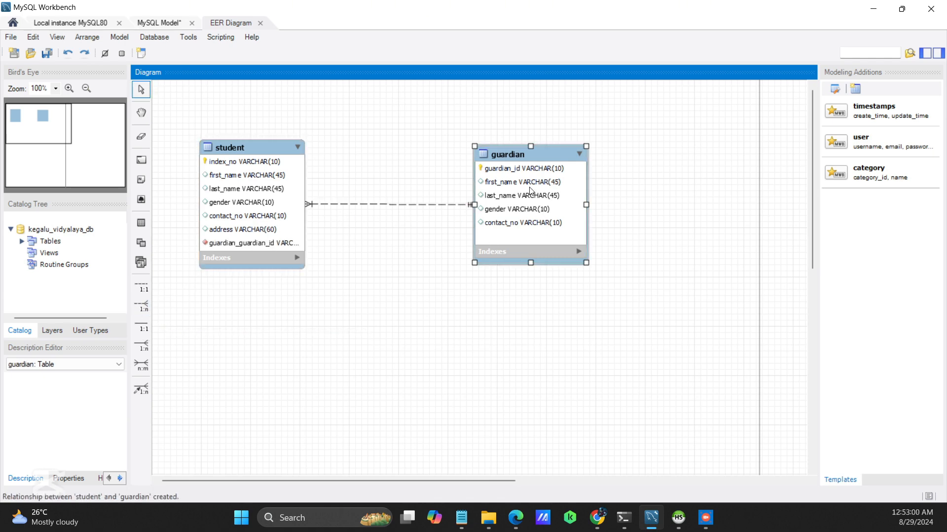
pyautogui.moveTo(530, 191); pyautogui.dragTo(532, 181)
pyautogui.moveTo(286, 198); pyautogui.dragTo(282, 188)
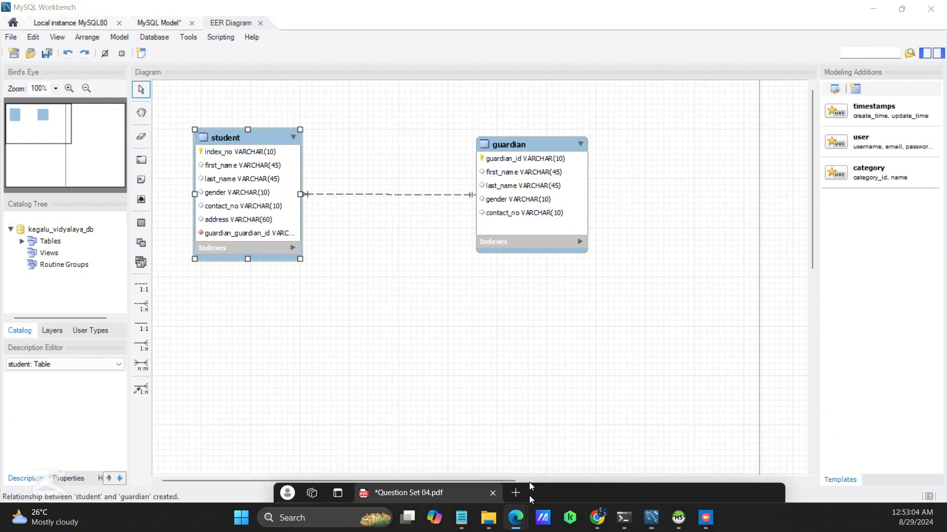
# Check the teacher and subject table specifications and their required relationship in the Question Set 04 PDF.
pyautogui.click(515, 517)
pyautogui.scroll(-2, 260, 392)
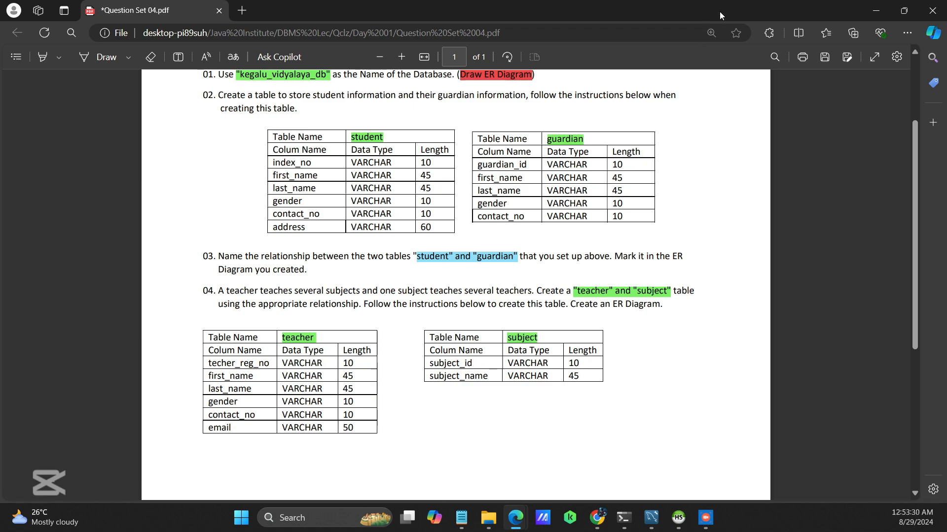
pyautogui.moveTo(729, 6); pyautogui.dragTo(586, 531)
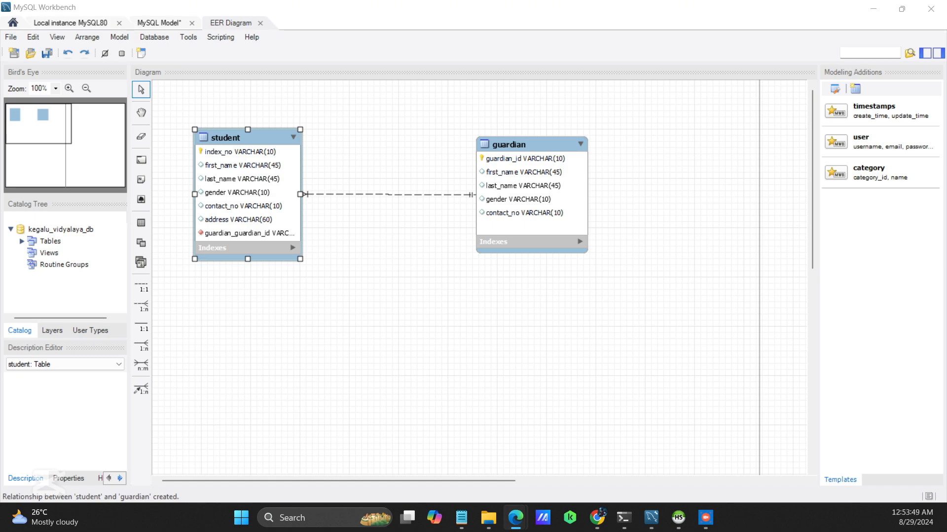
pyautogui.moveTo(583, 531); pyautogui.dragTo(582, 3)
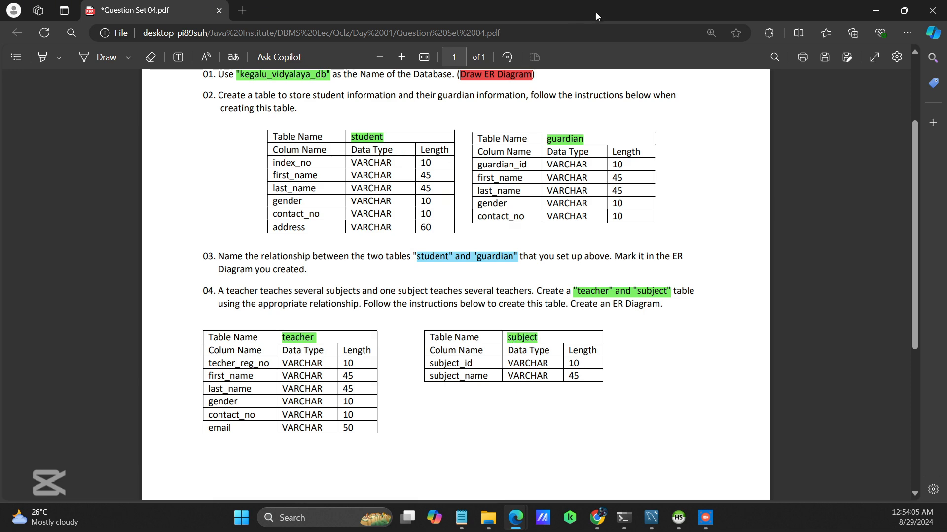
# Switch to MySQL Workbench, place a new table below the student and guardian tables, and name it teacher.
pyautogui.moveTo(597, 11); pyautogui.dragTo(429, 531)
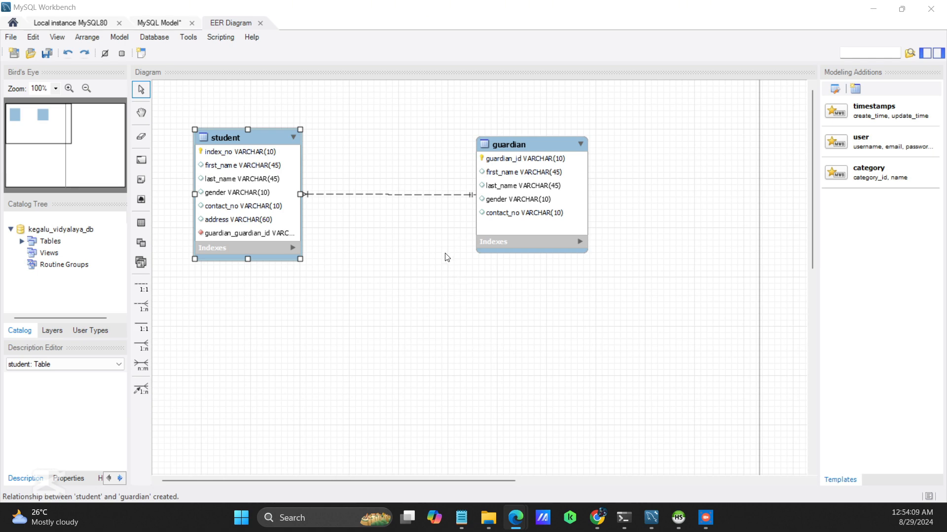
pyautogui.click(137, 225)
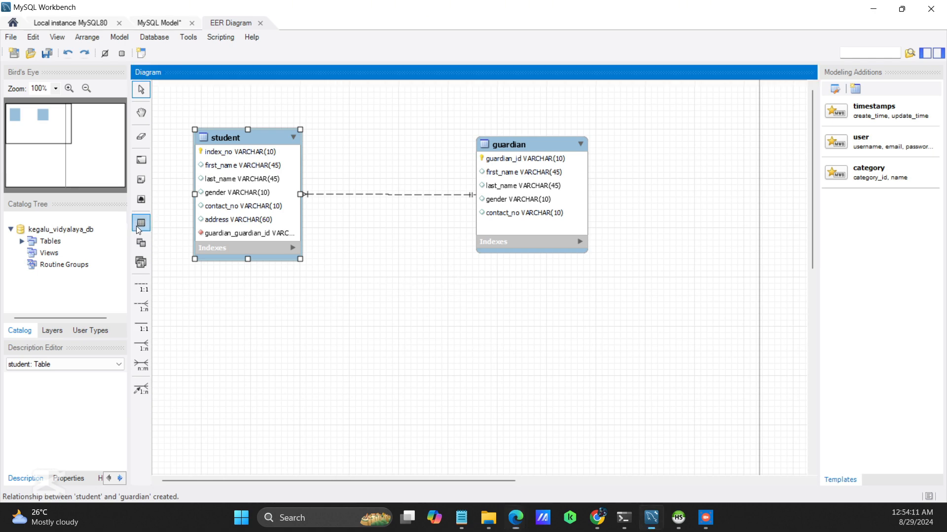
pyautogui.click(279, 331)
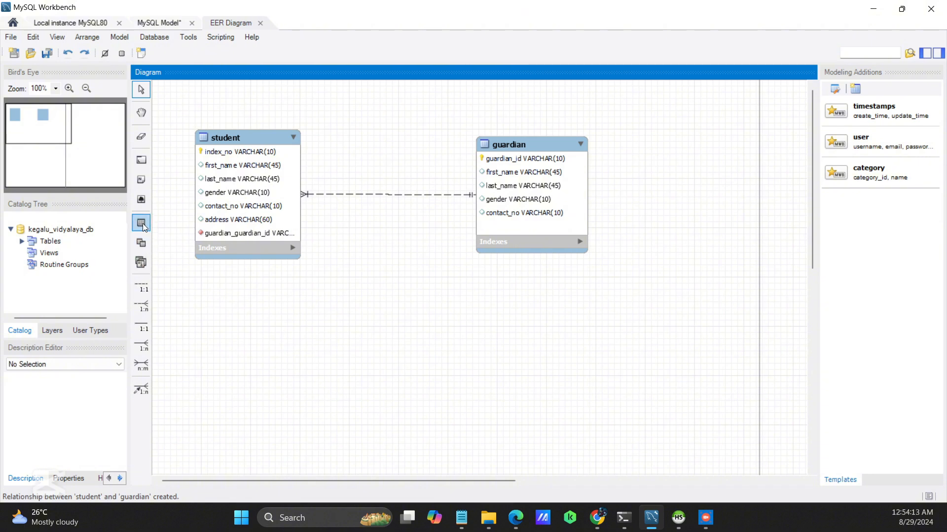
pyautogui.click(141, 260)
pyautogui.click(361, 337)
pyautogui.doubleClick(362, 337)
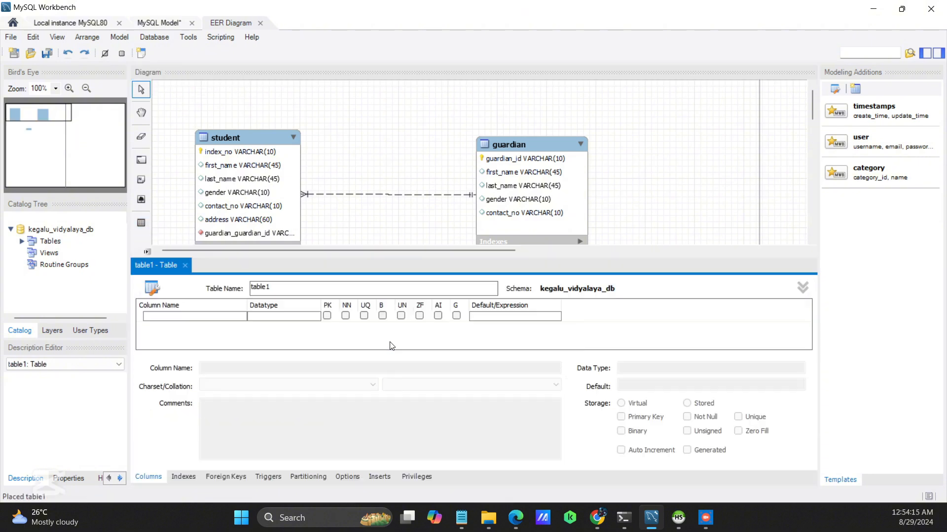
pyautogui.write('teacher')
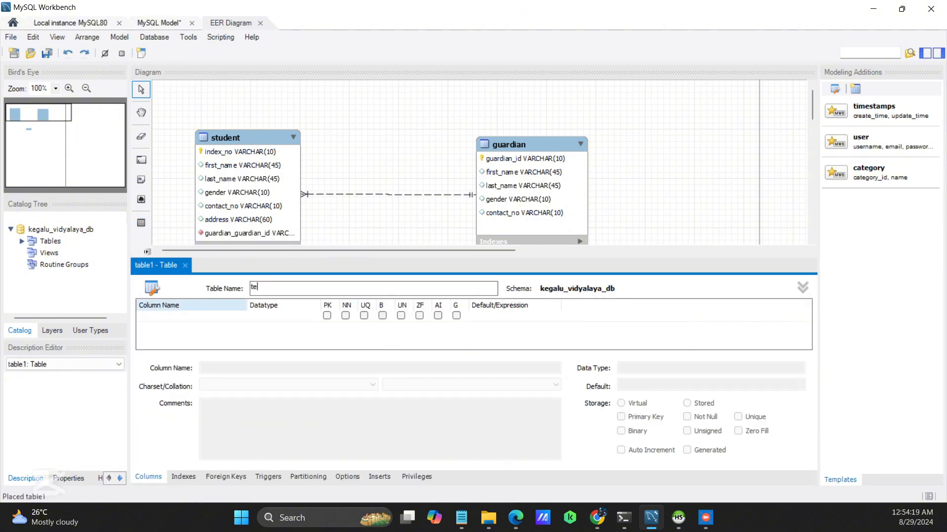
# Add the primary key column techer_reg_no to the teacher table with data type VARCHAR(10).
pyautogui.doubleClick(187, 317)
pyautogui.write('techer_reg_no')
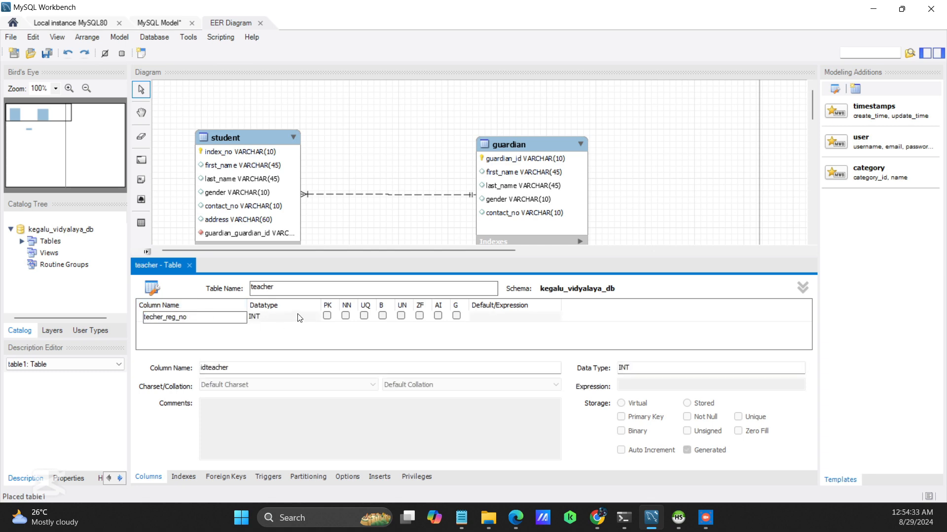
pyautogui.click(298, 316)
pyautogui.click(316, 318)
pyautogui.click(271, 40)
pyautogui.write('10')
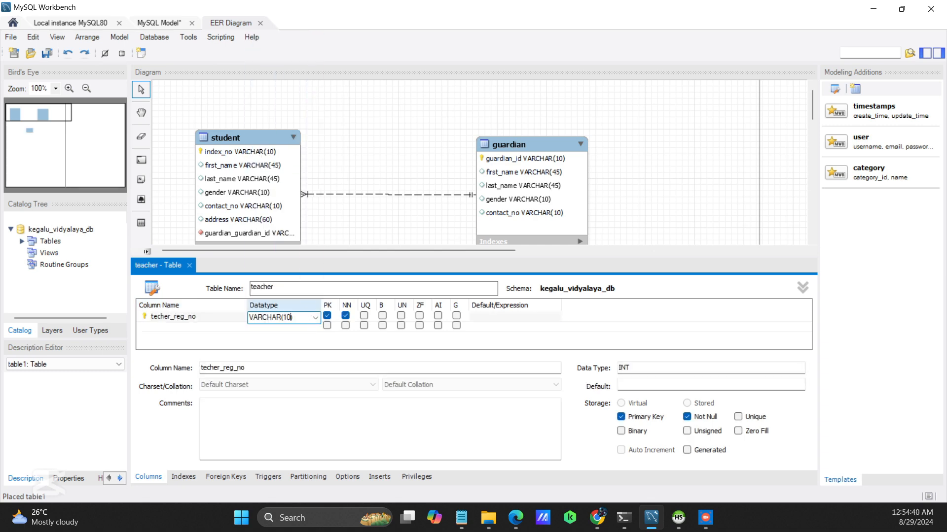
# Add the columns first_name and laset_name to the teacher table with the default VARCHAR(45) data type.
pyautogui.doubleClick(164, 327)
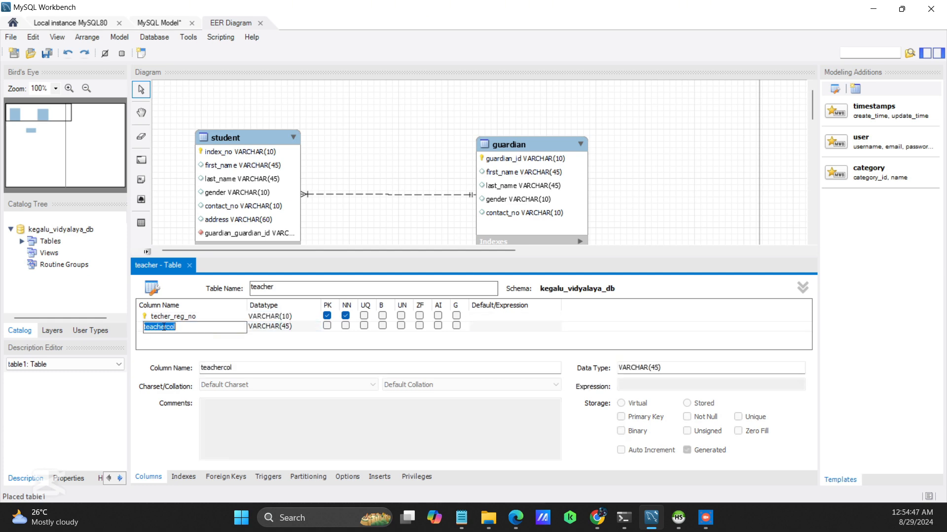
pyautogui.write('first_name')
pyautogui.click(179, 338)
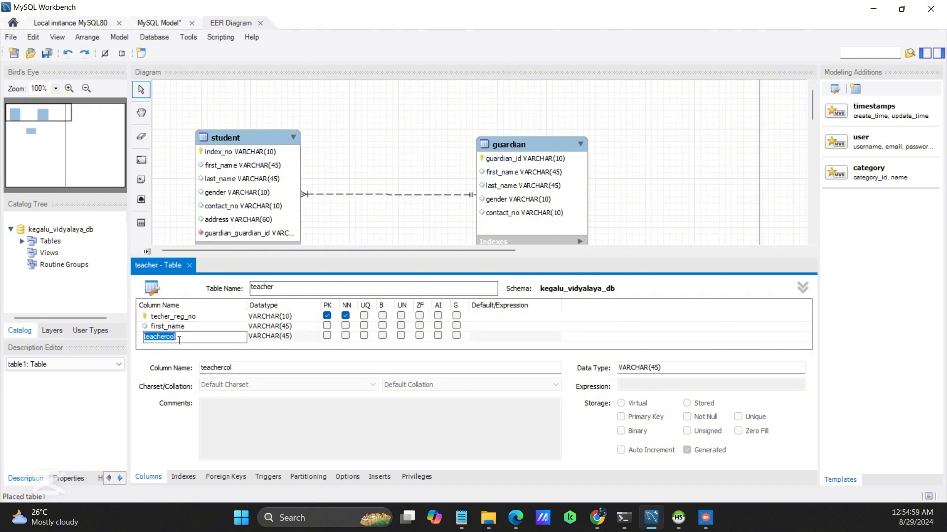
pyautogui.write('laset_name')
# Add a gender column to the teacher table and dismiss the data type error.
pyautogui.click(192, 346)
pyautogui.click(191, 348)
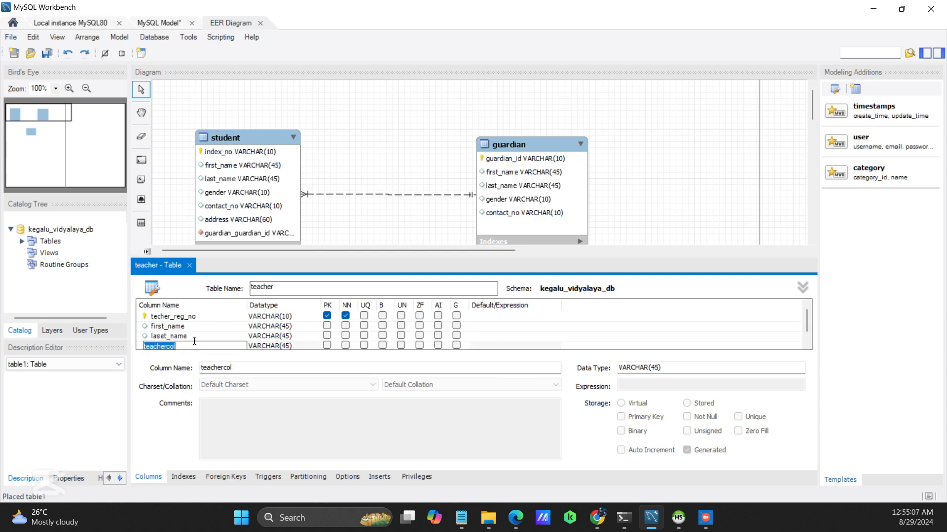
pyautogui.write('g')
pyautogui.write('ender')
pyautogui.click(290, 346)
pyautogui.press('Return')
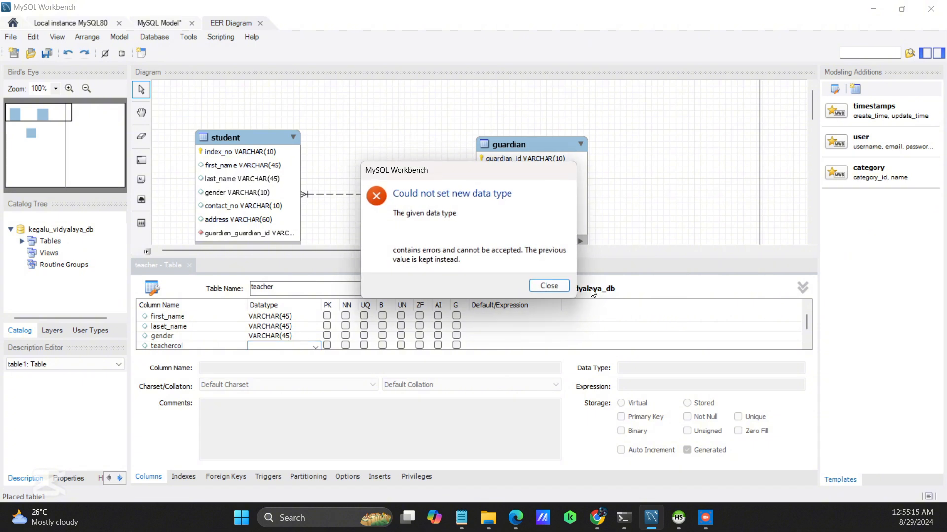
pyautogui.click(548, 285)
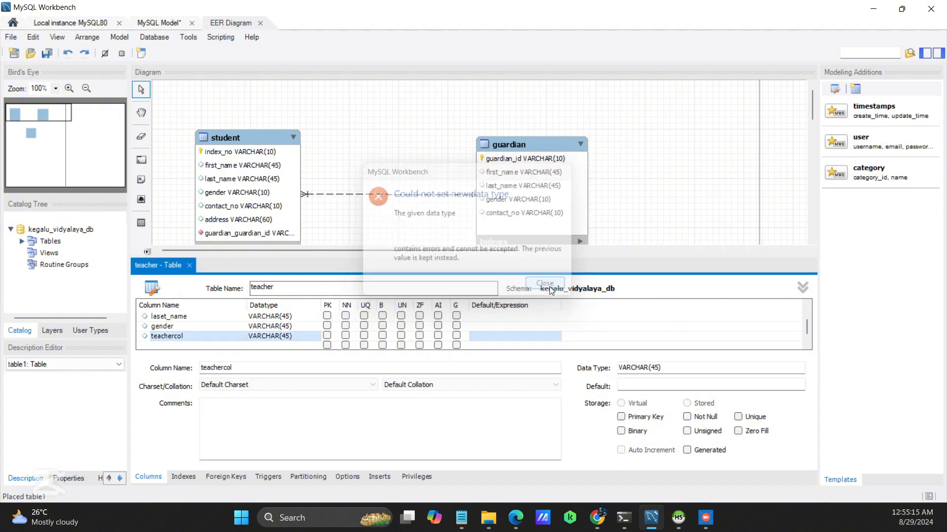
# Set the gender column's data type to VARCHAR(10) in the teacher table.
pyautogui.click(281, 326)
pyautogui.click(291, 326)
pyautogui.click(291, 327)
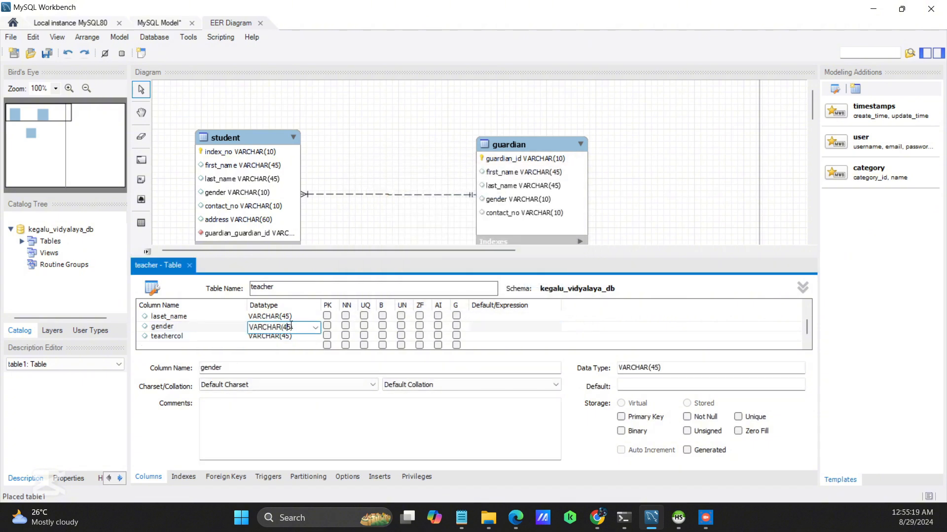
pyautogui.press('BackSpace')
pyautogui.press('Delete')
pyautogui.write('10')
# Rename the teachercol column contact_no and try to change its VARCHAR length to 10.
pyautogui.doubleClick(187, 337)
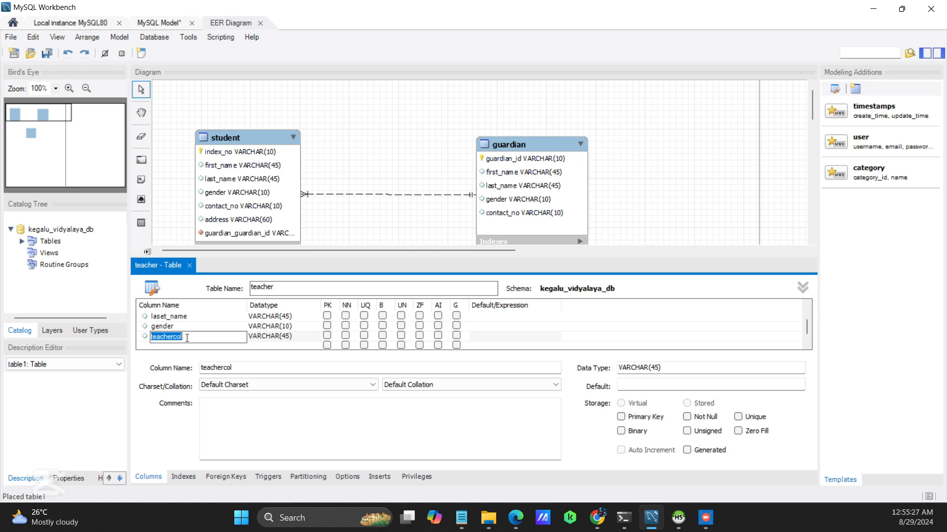
pyautogui.write('contact_no')
pyautogui.doubleClick(286, 338)
pyautogui.click(286, 337)
pyautogui.doubleClick(286, 336)
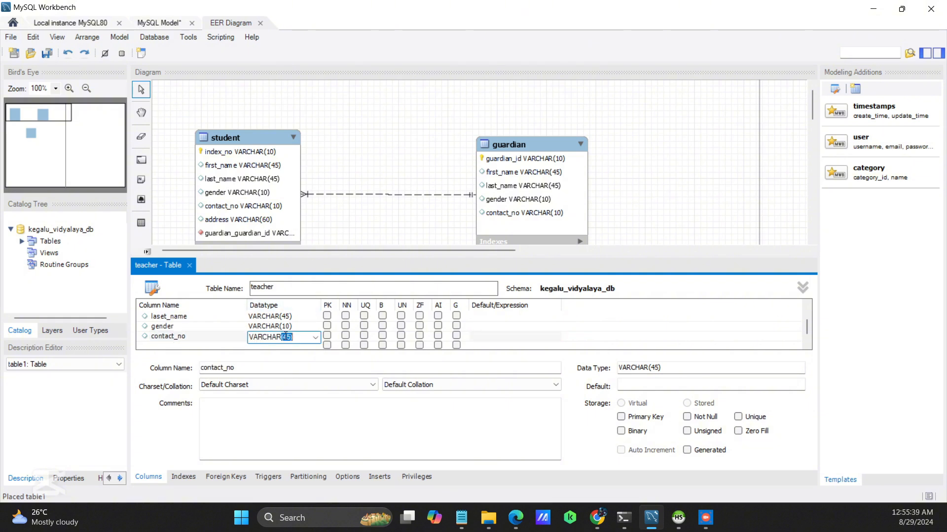
pyautogui.click(287, 337)
pyautogui.press('BackSpace')
pyautogui.press('Delete')
pyautogui.write('10')
# Set the contact_no column's data type to VARCHAR(10) in the teacher table.
pyautogui.scroll(-1, 288, 336)
pyautogui.scroll(-1, 211, 338)
pyautogui.doubleClick(283, 326)
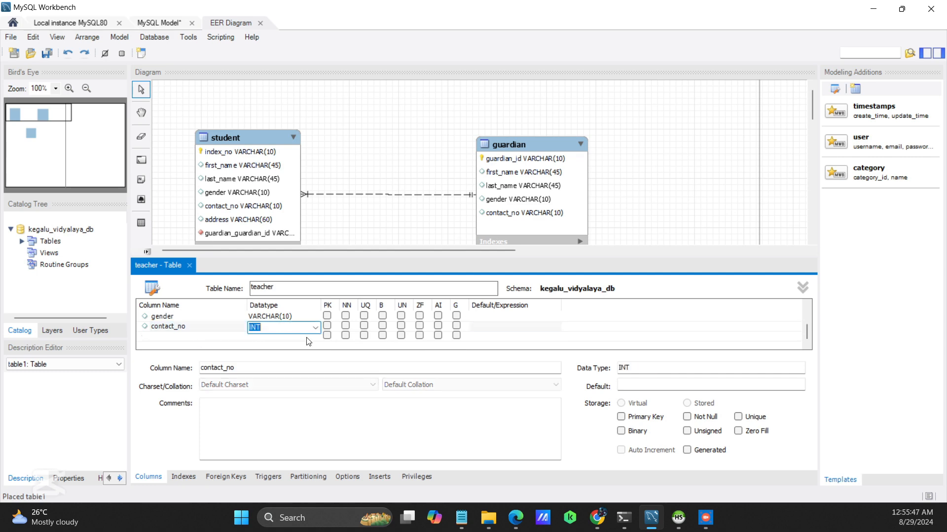
pyautogui.click(315, 328)
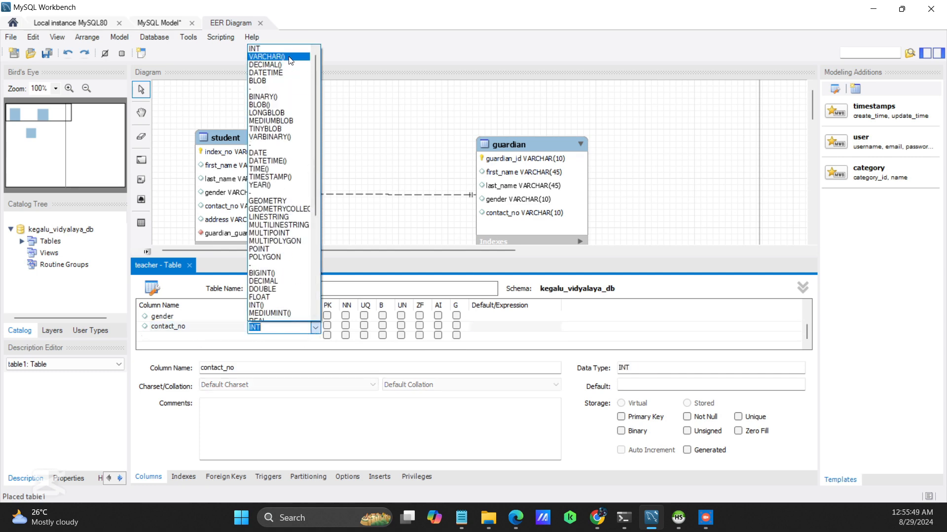
pyautogui.click(290, 57)
pyautogui.write('10')
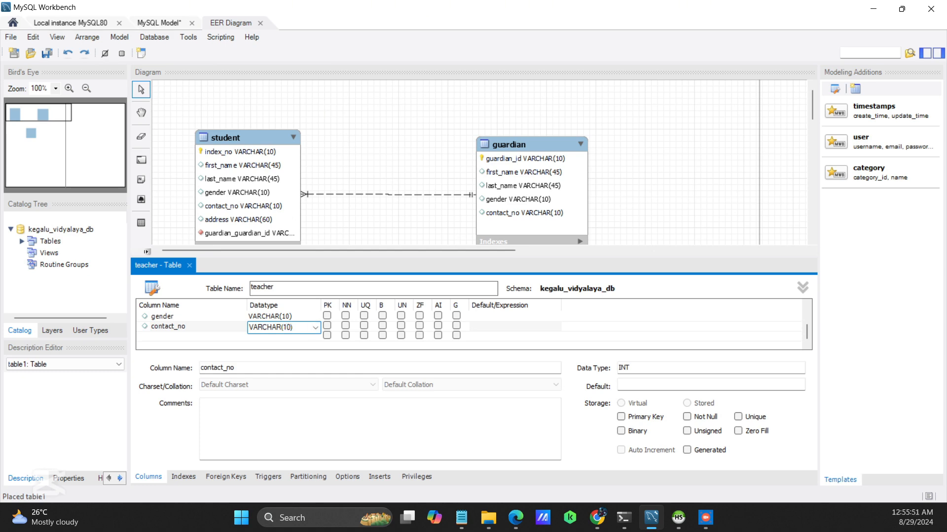
# Add an email column to the teacher table with data type VARCHAR(50).
pyautogui.click(185, 337)
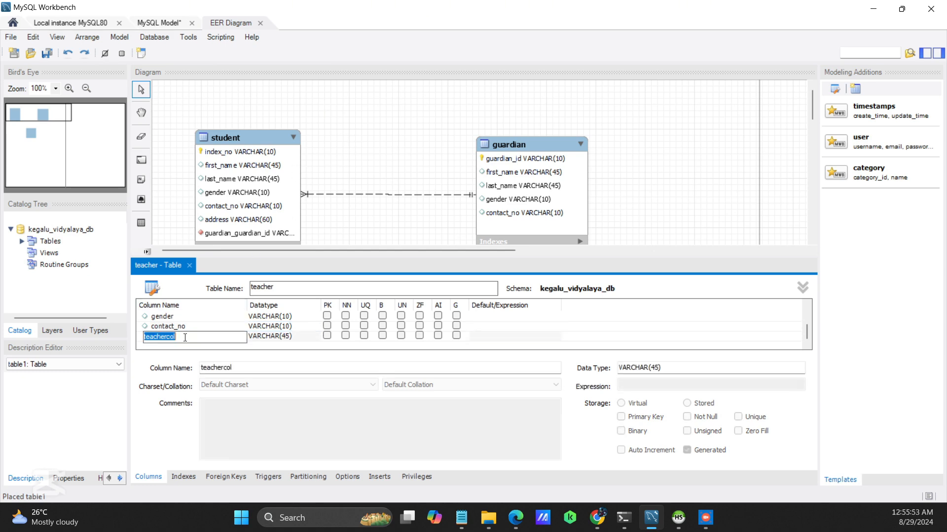
pyautogui.write('email')
pyautogui.click(291, 338)
pyautogui.click(290, 338)
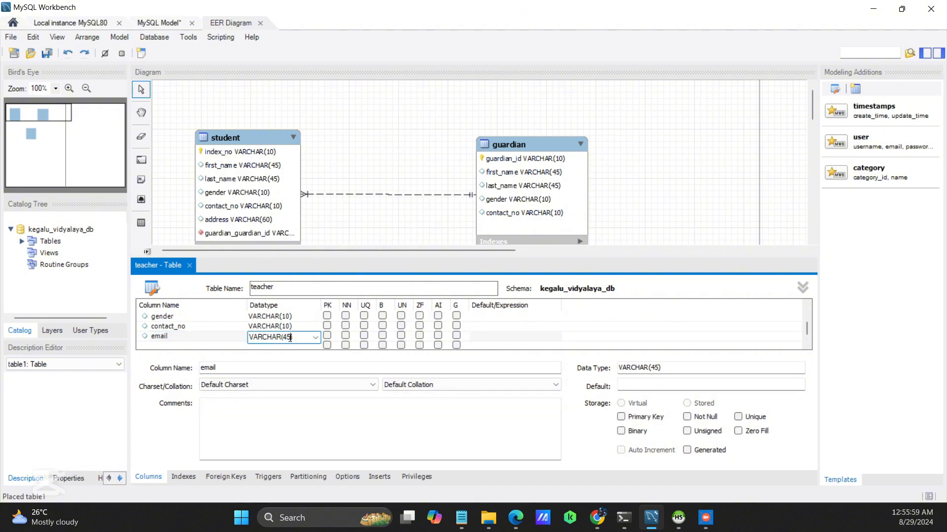
pyautogui.press('Left')
pyautogui.press('BackSpace')
pyautogui.write('0')
pyautogui.scroll(1, 229, 325)
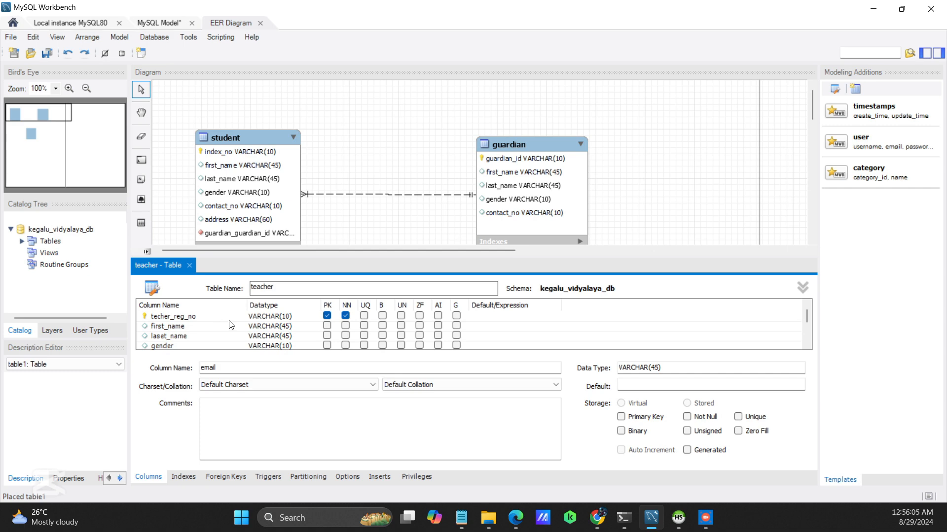
# Close the teacher table editor, then move the table below student and enlarge it slightly.
pyautogui.click(190, 266)
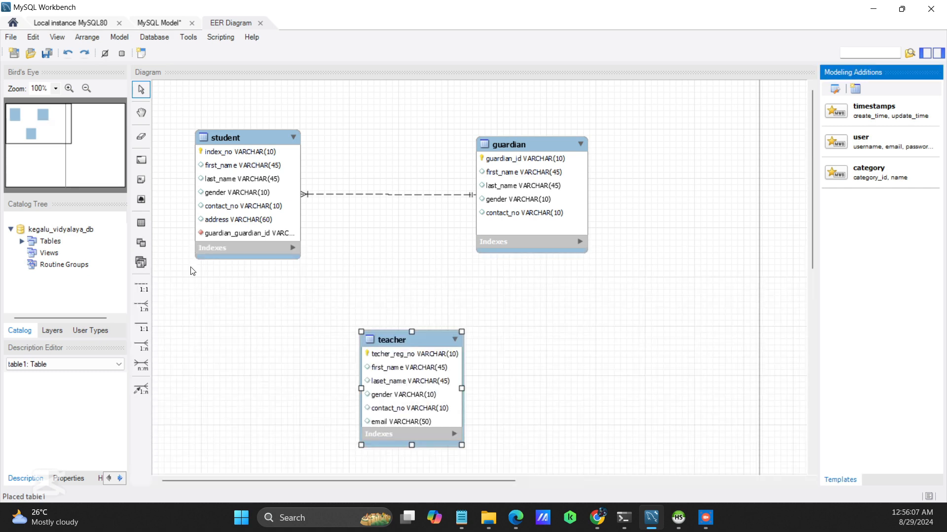
pyautogui.moveTo(452, 395); pyautogui.dragTo(329, 360)
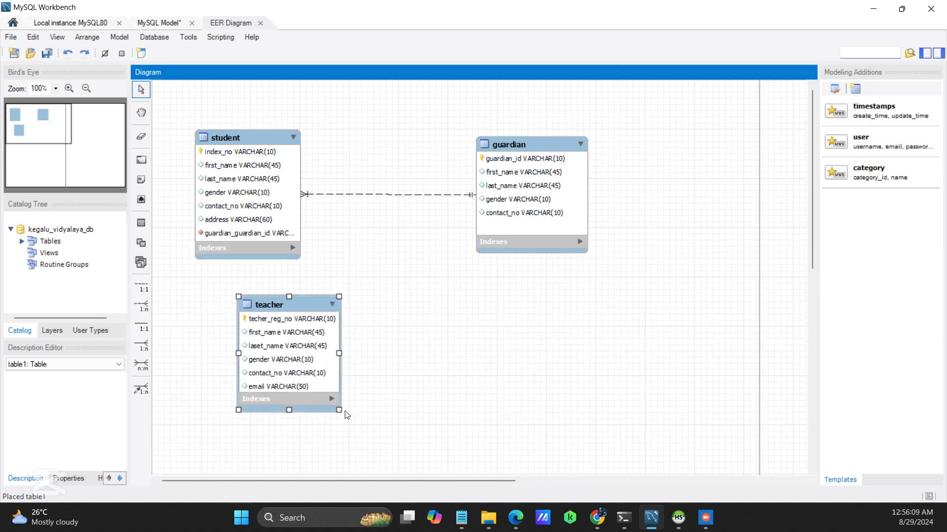
pyautogui.moveTo(339, 409); pyautogui.dragTo(346, 417)
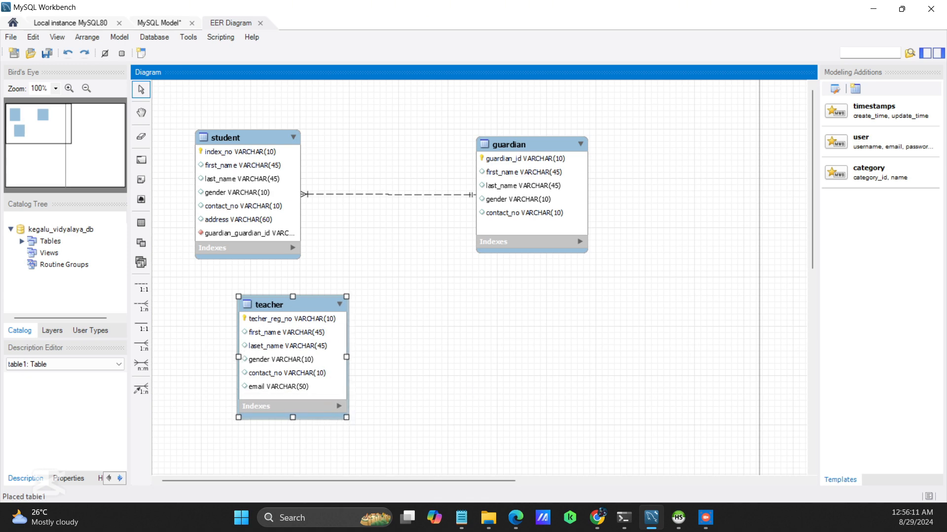
# Place a new table below the guardian table and name it subject.
pyautogui.click(143, 223)
pyautogui.click(544, 327)
pyautogui.doubleClick(547, 328)
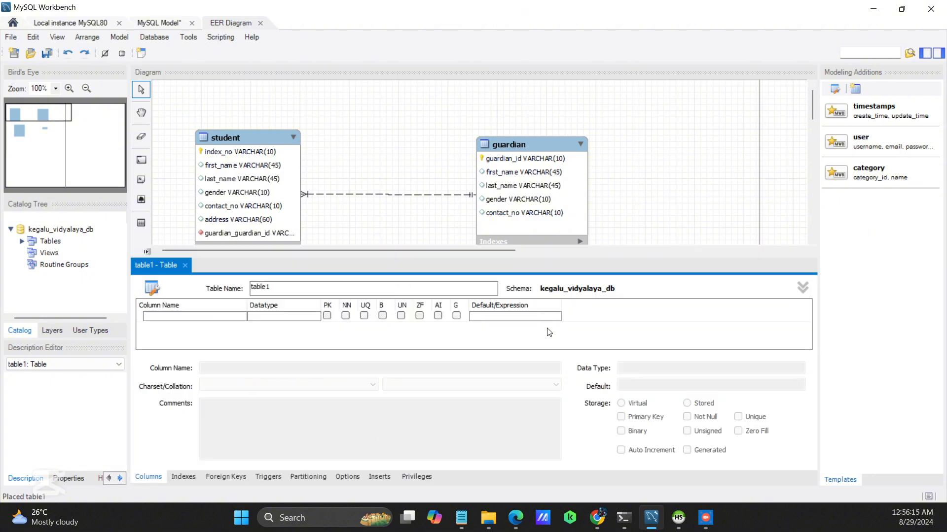
pyautogui.write('s')
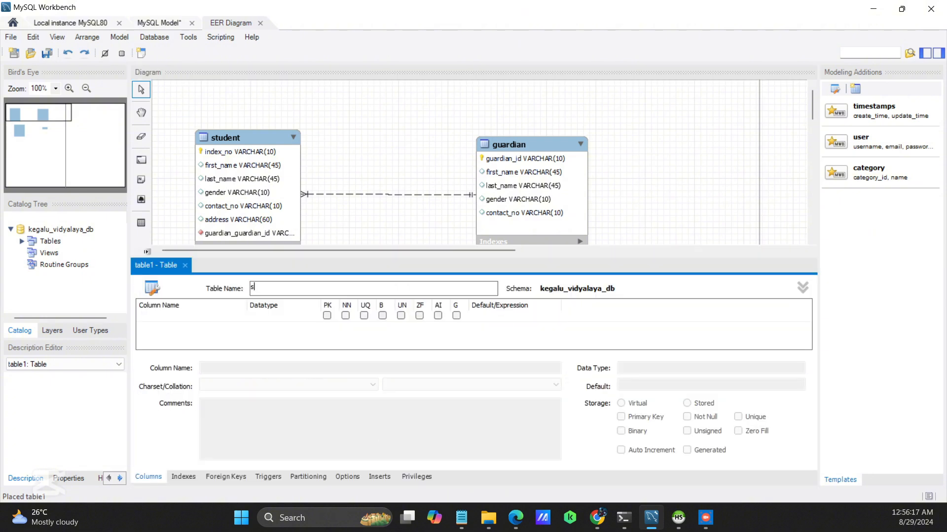
pyautogui.write('ubject')
# Add the primary key column subject_id to the subject table with data type VARCHAR(10).
pyautogui.doubleClick(204, 318)
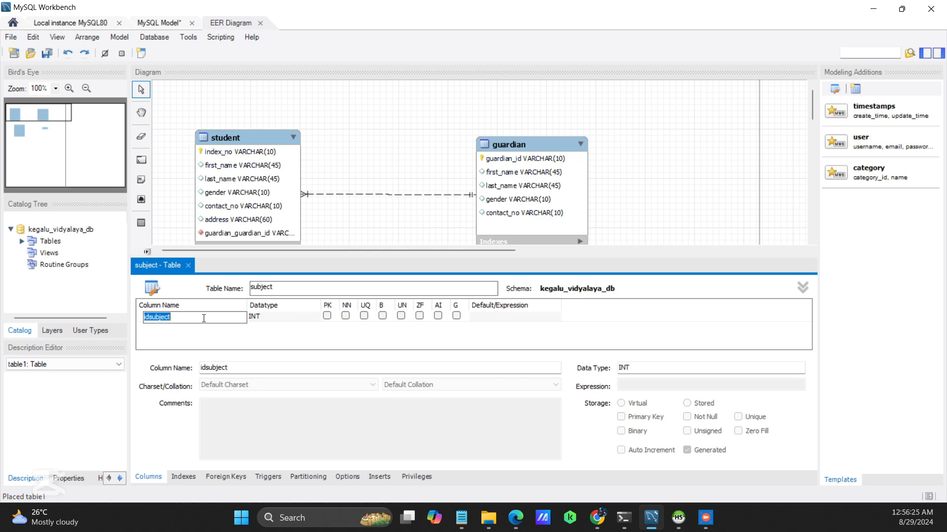
pyautogui.write('subjec')
pyautogui.click(274, 318)
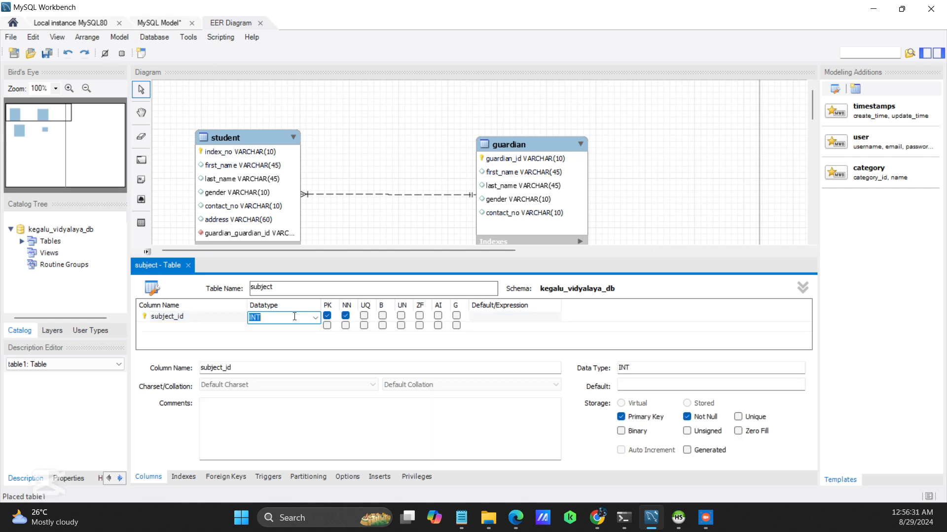
pyautogui.click(315, 318)
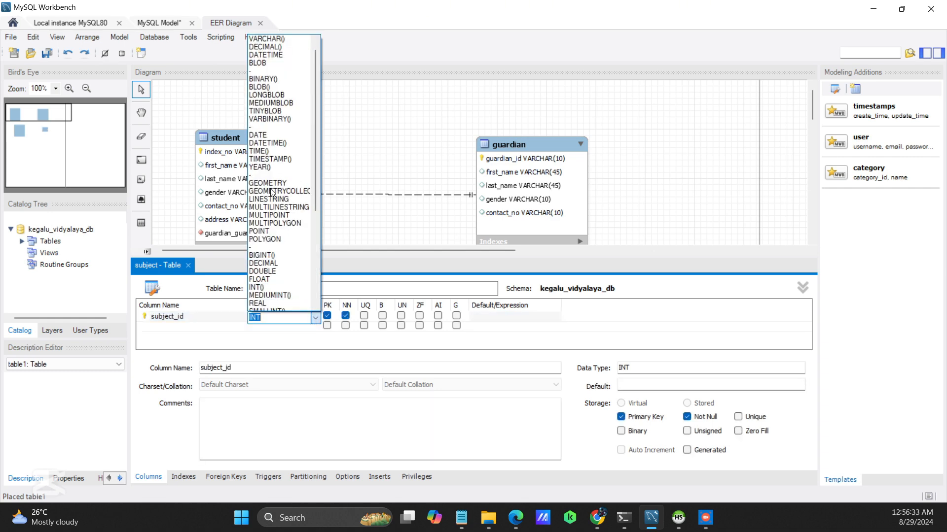
pyautogui.click(269, 39)
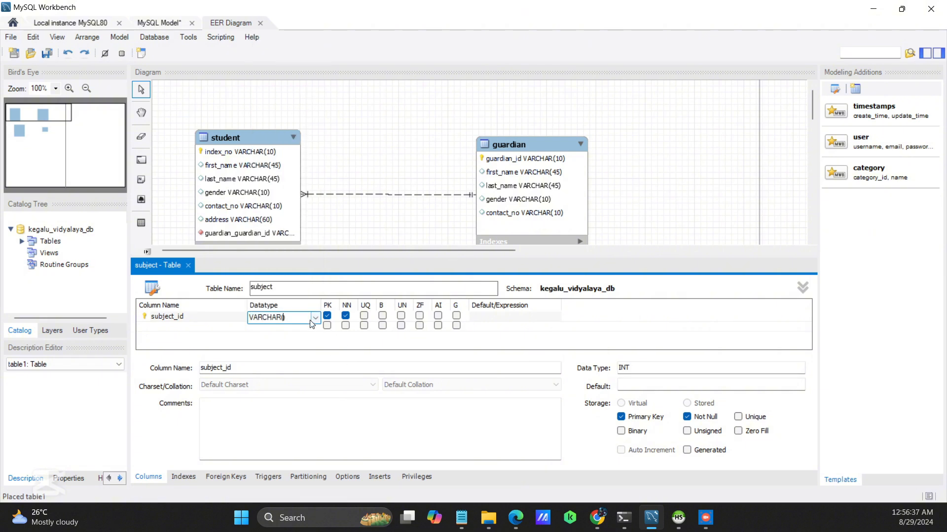
pyautogui.write('10')
# Add a subject_name column with data type VARCHAR(45) to the subject table and close its editor.
pyautogui.click(186, 328)
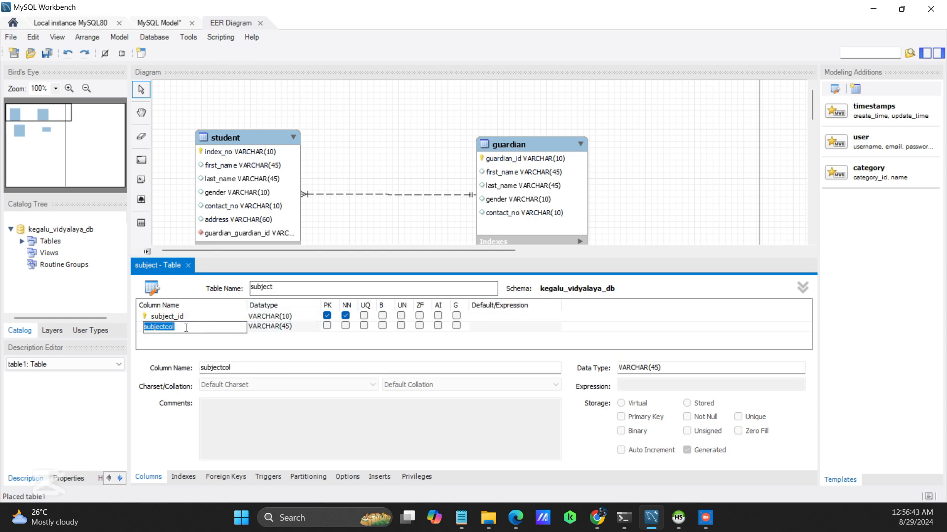
pyautogui.write('subject_name')
pyautogui.click(188, 266)
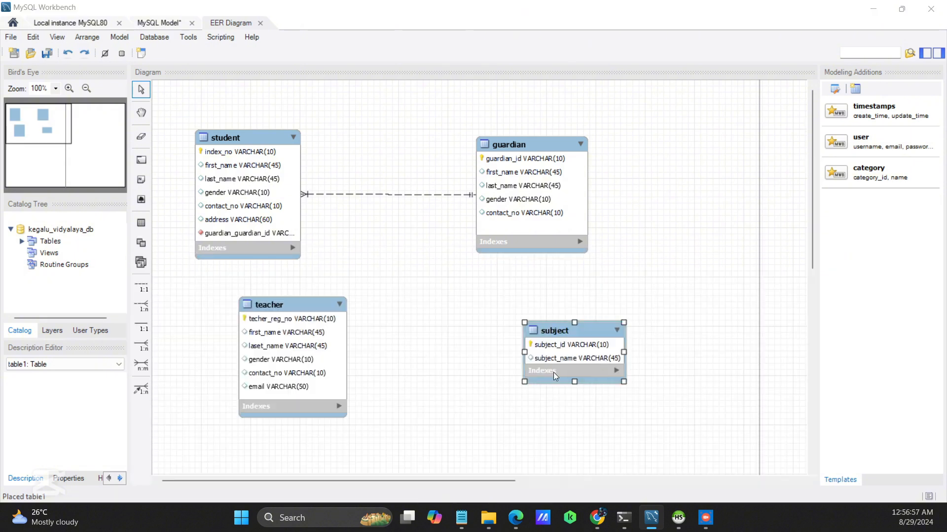
# Reposition the subject table below guardian and the teacher table below student, leaving a wide gap between them.
pyautogui.moveTo(603, 356); pyautogui.dragTo(551, 348)
pyautogui.click(630, 308)
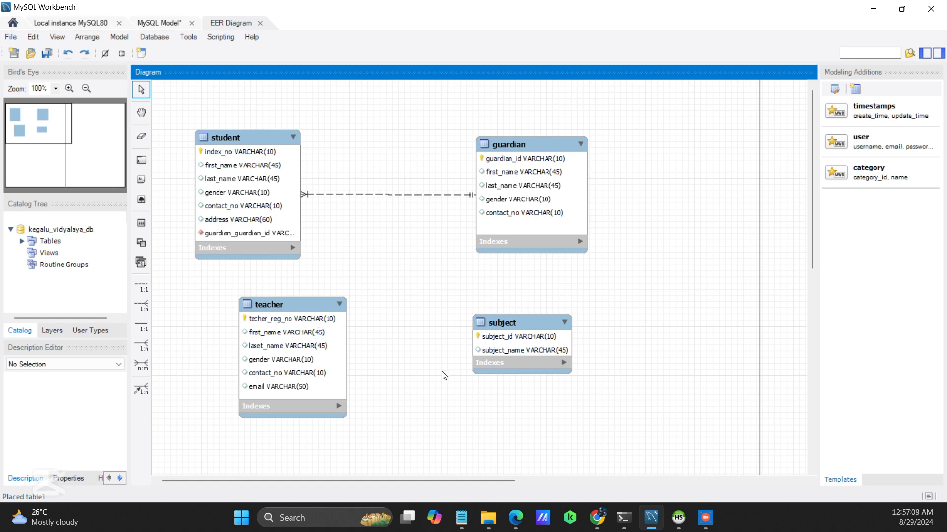
pyautogui.moveTo(545, 358); pyautogui.dragTo(585, 353)
pyautogui.moveTo(281, 360); pyautogui.dragTo(250, 356)
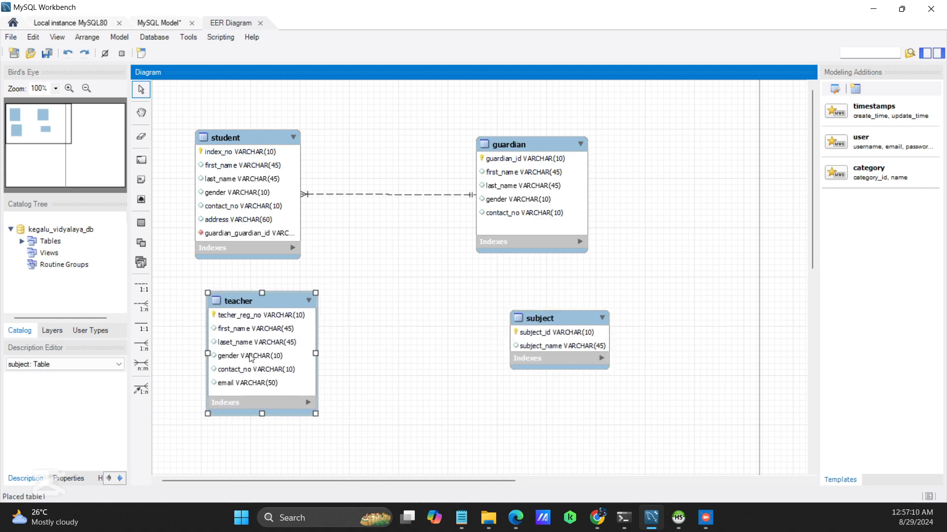
# Create an n:m relationship from the teacher table to the subject table.
pyautogui.click(142, 370)
pyautogui.click(286, 364)
pyautogui.click(555, 348)
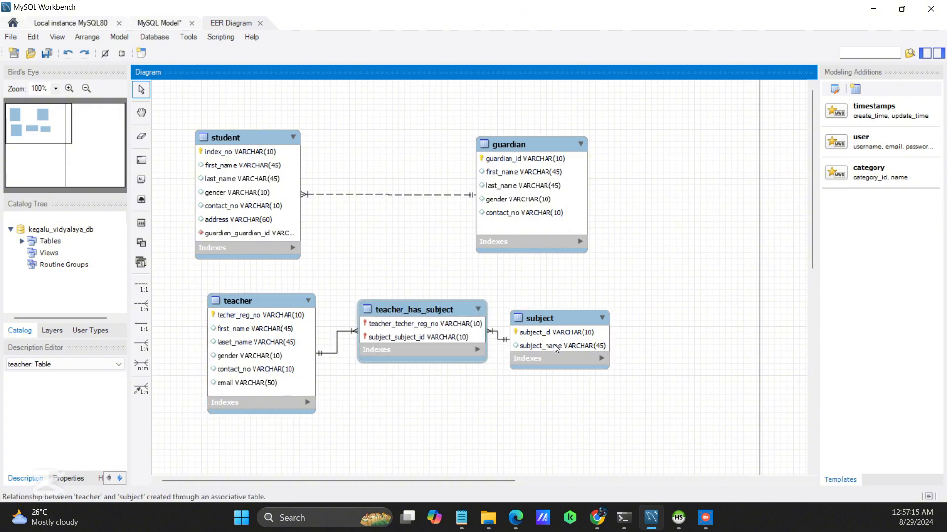
# Spread out the teacher and subject tables and place the teacher_has_subject table between and slightly below them.
pyautogui.moveTo(555, 348); pyautogui.dragTo(644, 337)
pyautogui.moveTo(397, 337); pyautogui.dragTo(429, 413)
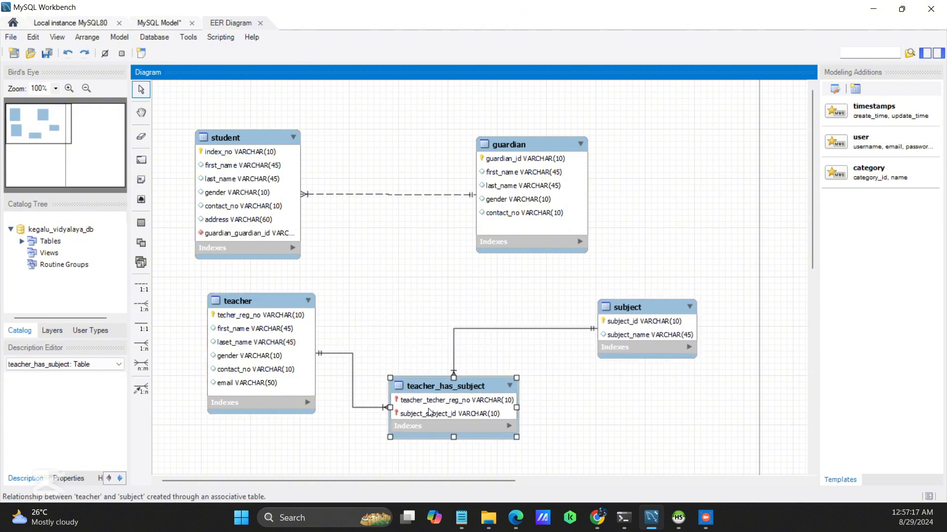
pyautogui.moveTo(293, 371); pyautogui.dragTo(282, 363)
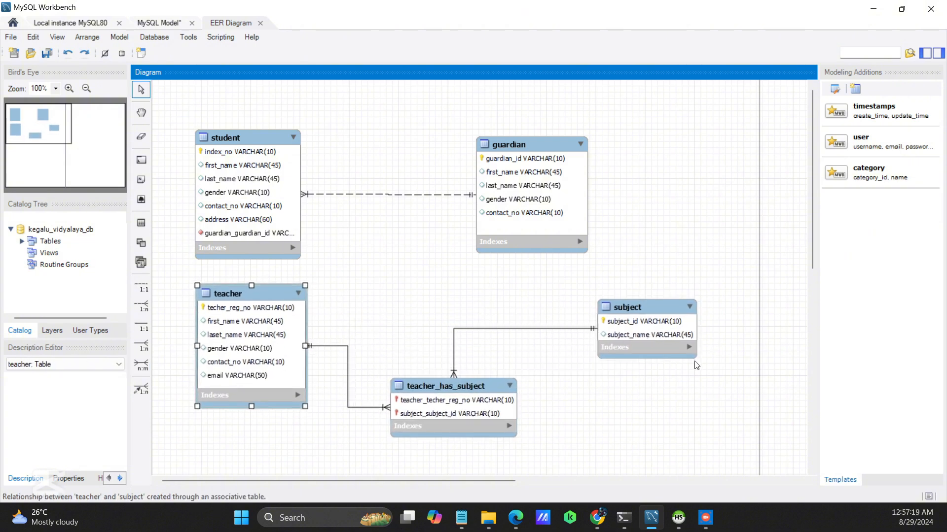
pyautogui.moveTo(649, 332); pyautogui.dragTo(660, 324)
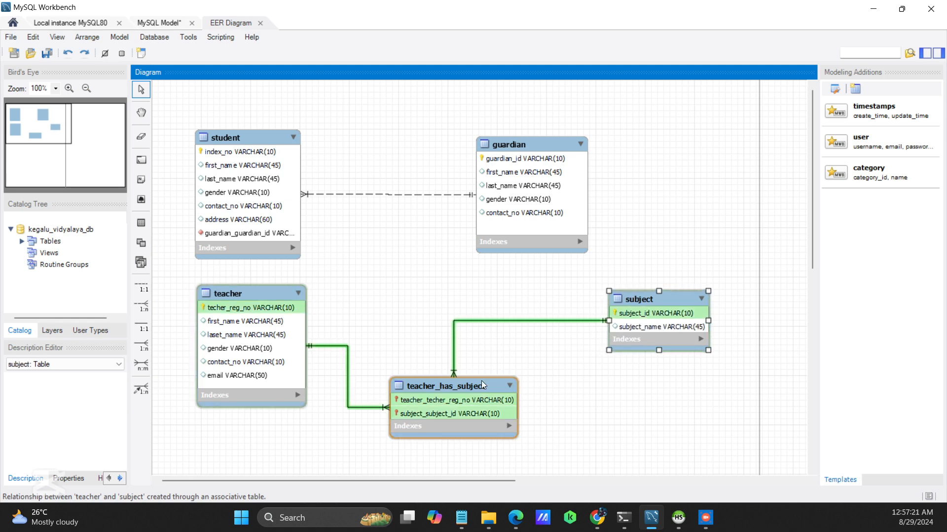
pyautogui.moveTo(450, 398); pyautogui.dragTo(450, 388)
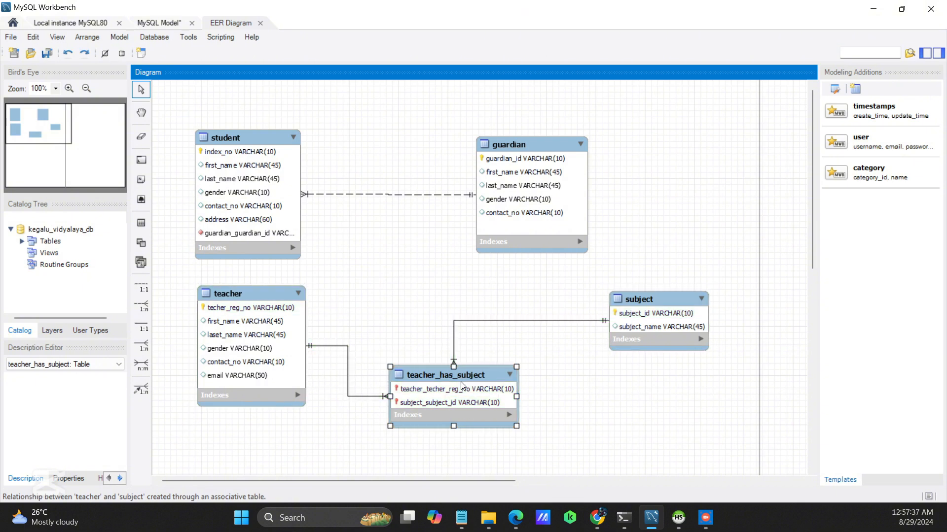
# Remove the primary key setting from teacher_techer_reg_no and subject_subject_id in the teacher_has_subject table and close its editor.
pyautogui.doubleClick(454, 400)
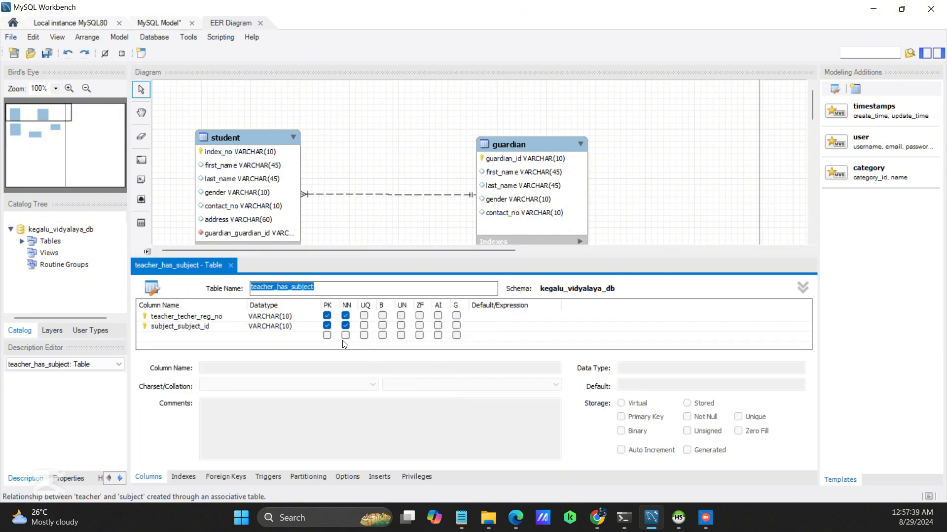
pyautogui.click(327, 316)
pyautogui.click(326, 326)
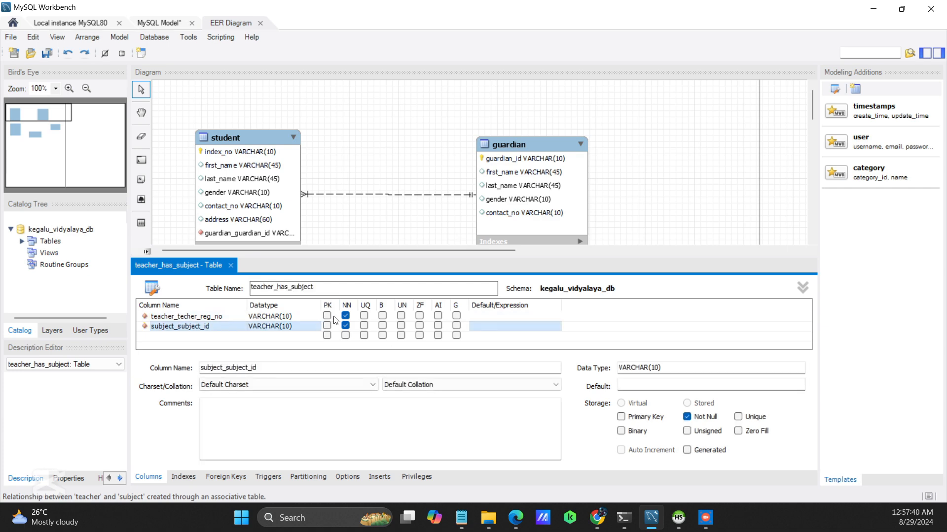
pyautogui.click(232, 265)
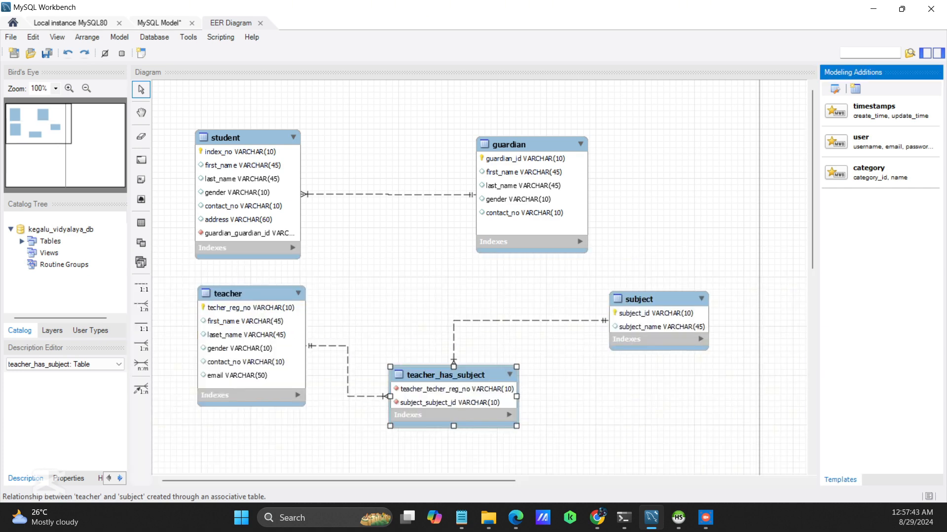
# Forward engineer the model to the MySQL server at 127.0.0.1, port 3306, keeping the default options, and close the wizard.
pyautogui.hotkey('alt', 'Tab')
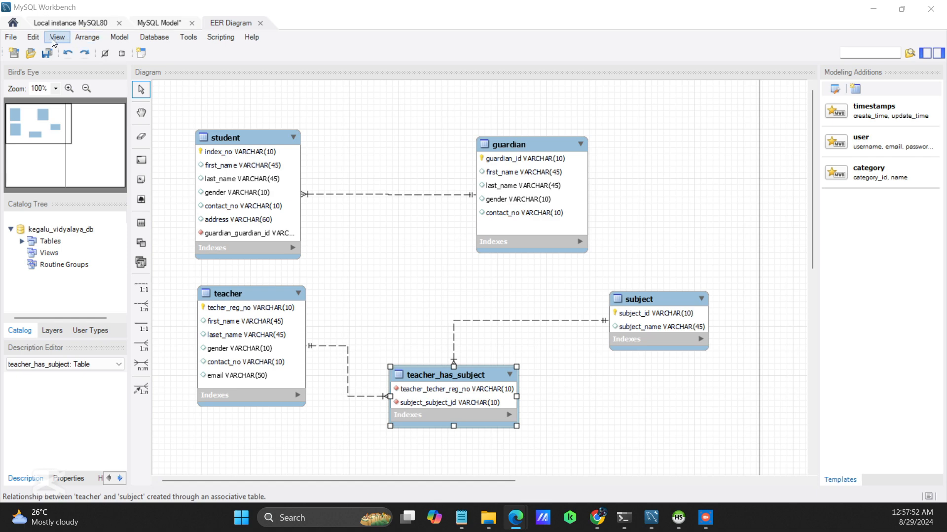
pyautogui.click(38, 38)
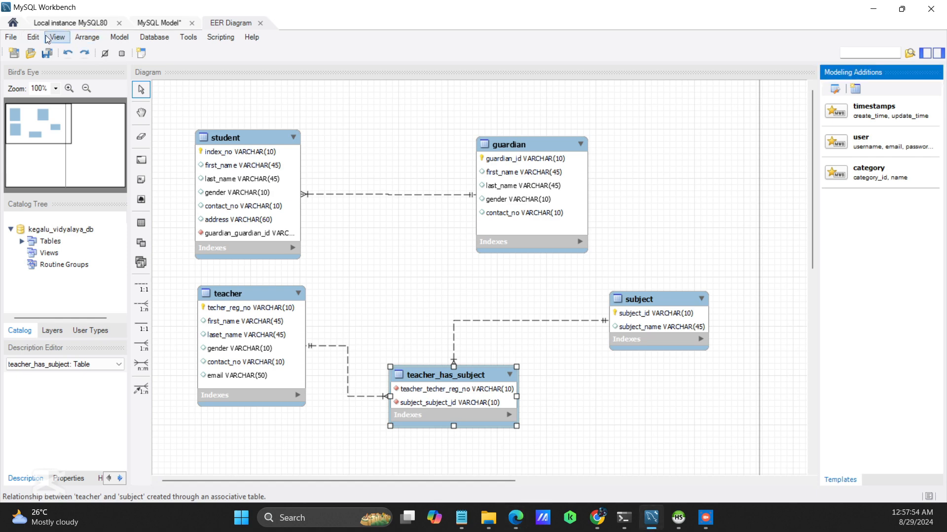
pyautogui.click(11, 37)
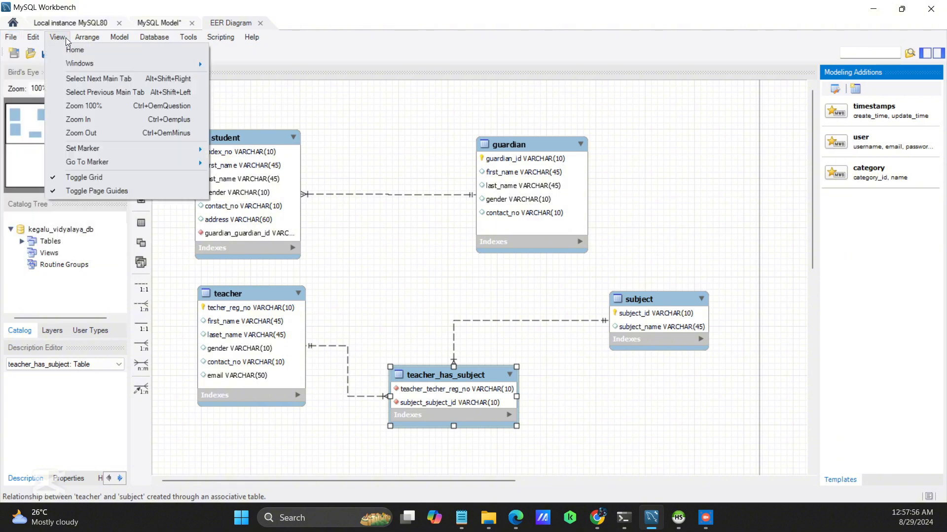
pyautogui.moveTo(119, 37)
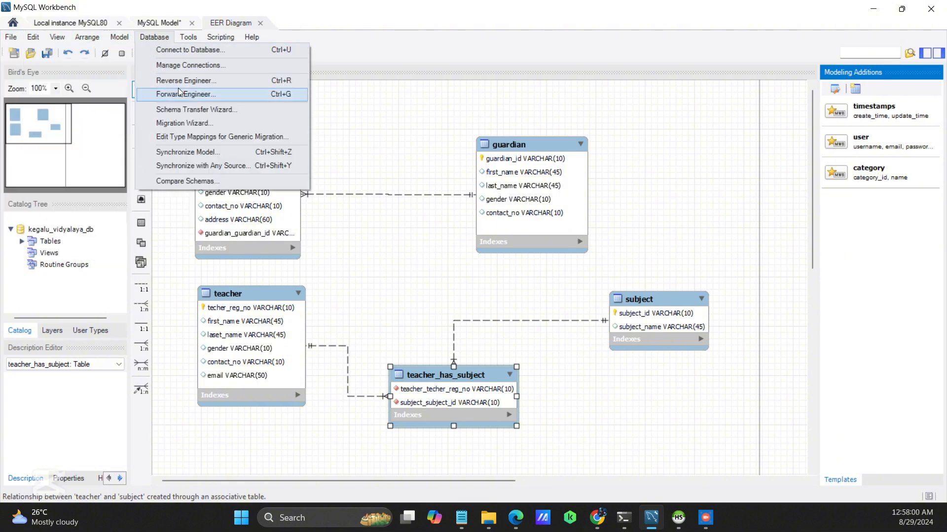
pyautogui.click(178, 91)
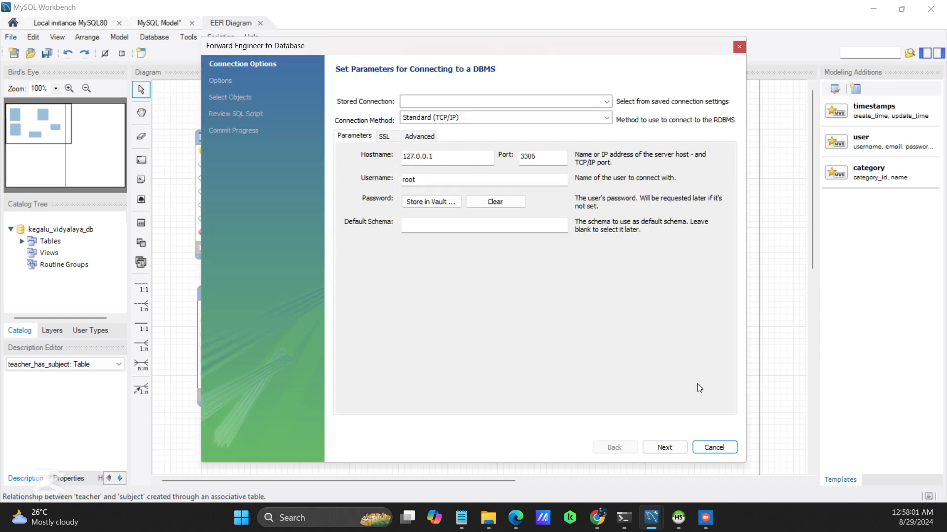
pyautogui.click(666, 448)
pyautogui.click(668, 450)
pyautogui.click(671, 451)
pyautogui.click(671, 450)
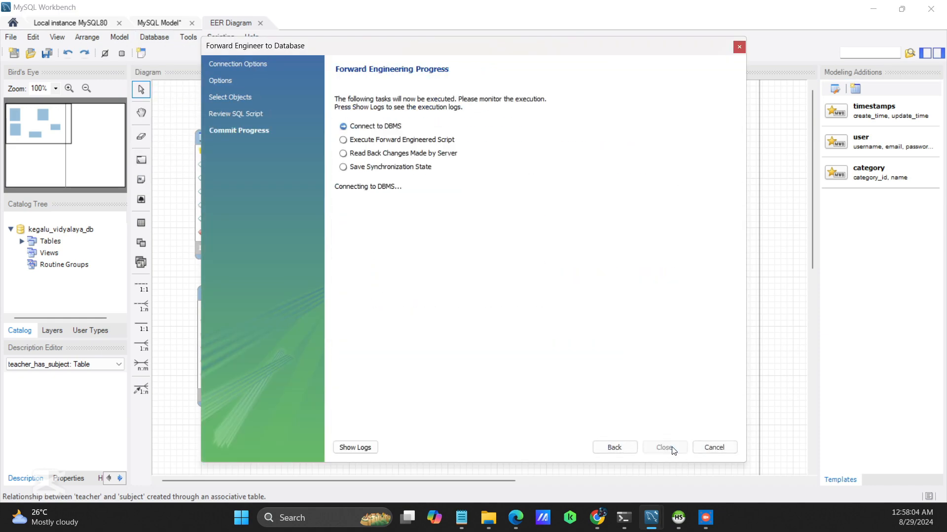
pyautogui.click(672, 449)
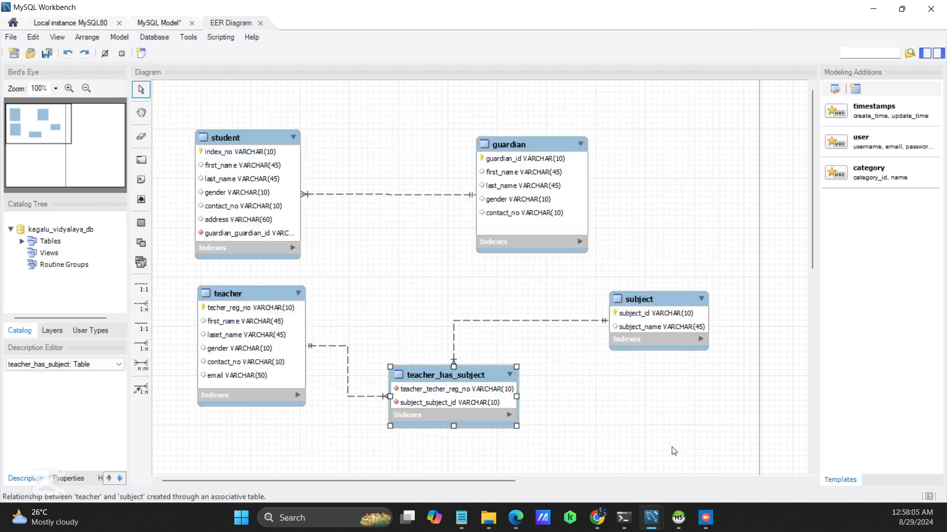
# Close the program without saving the model's pending changes.
pyautogui.click(925, 13)
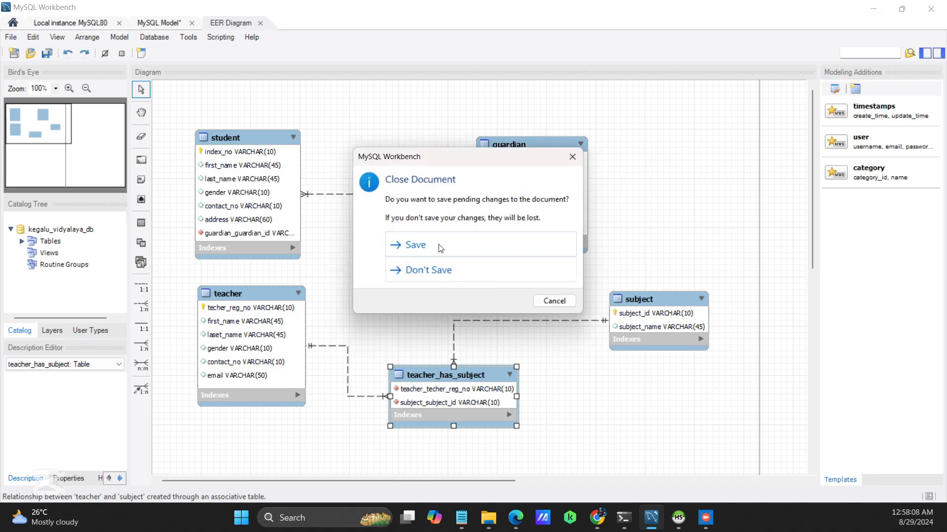
pyautogui.click(386, 245)
pyautogui.click(430, 289)
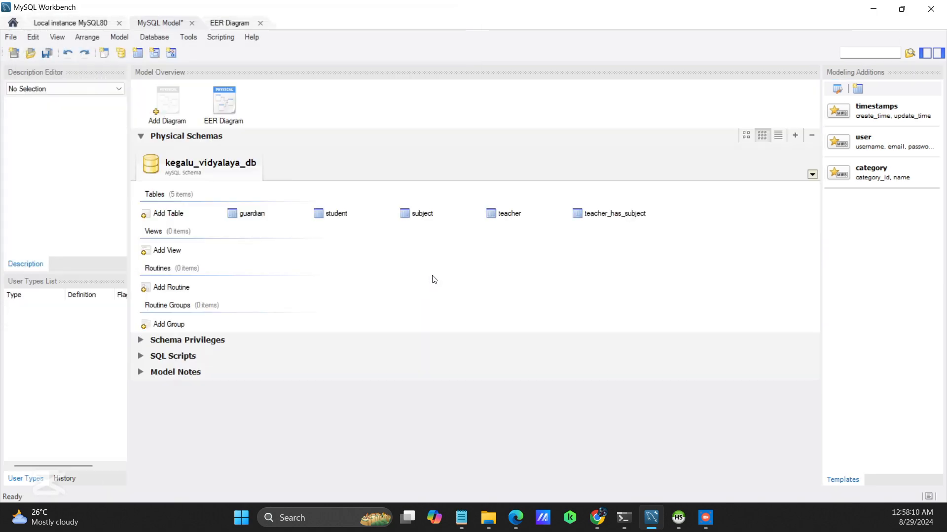